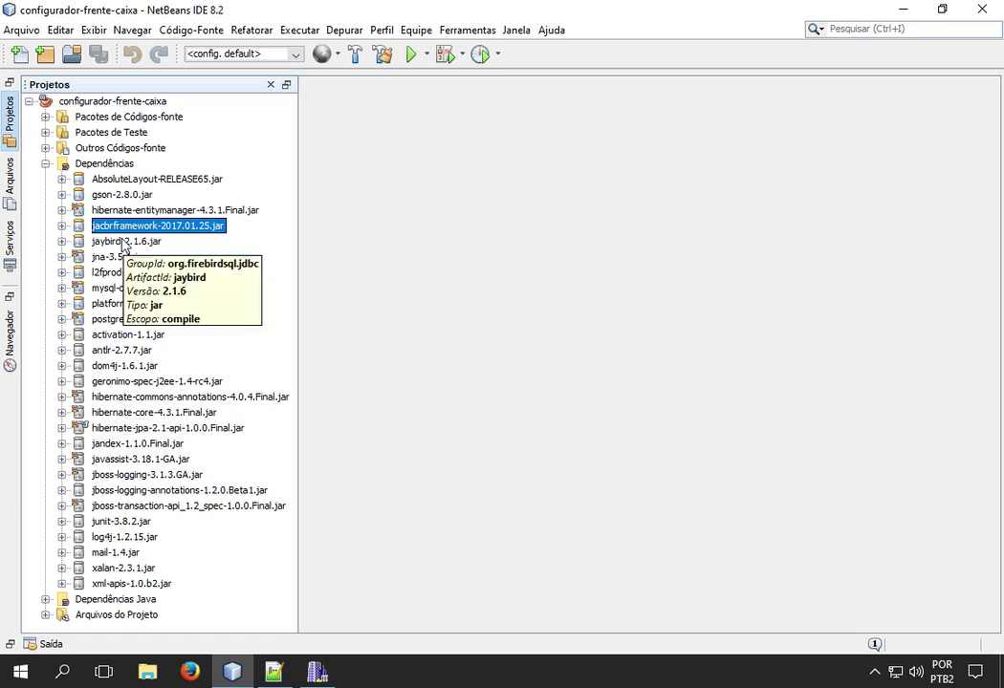
{"action": "mouse_move", "coordinate": [122, 230]}
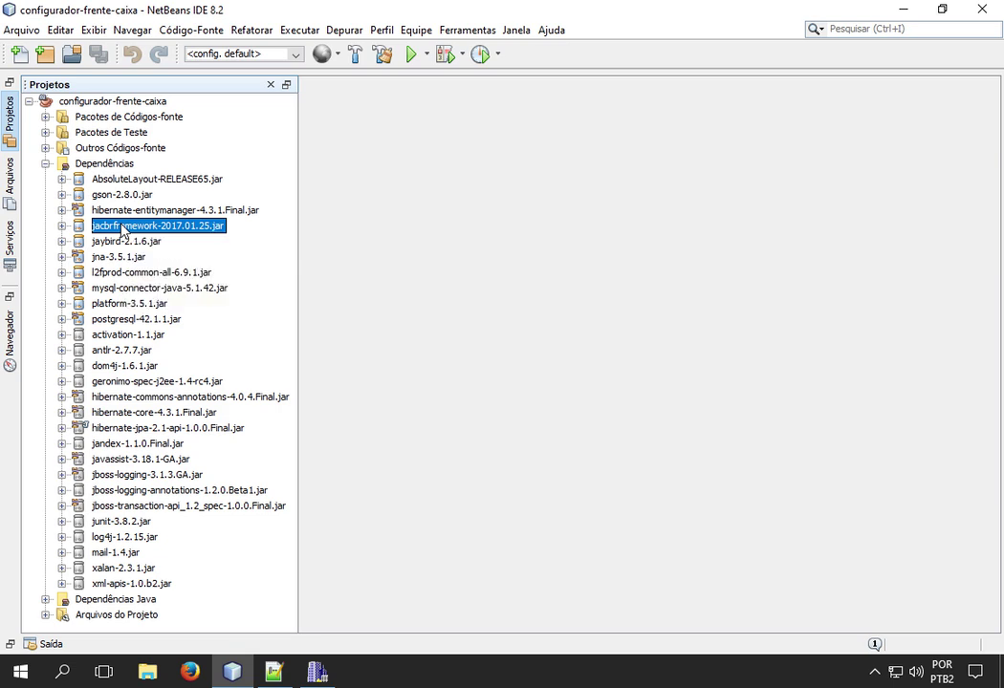
{"action": "right_click", "coordinate": [123, 229]}
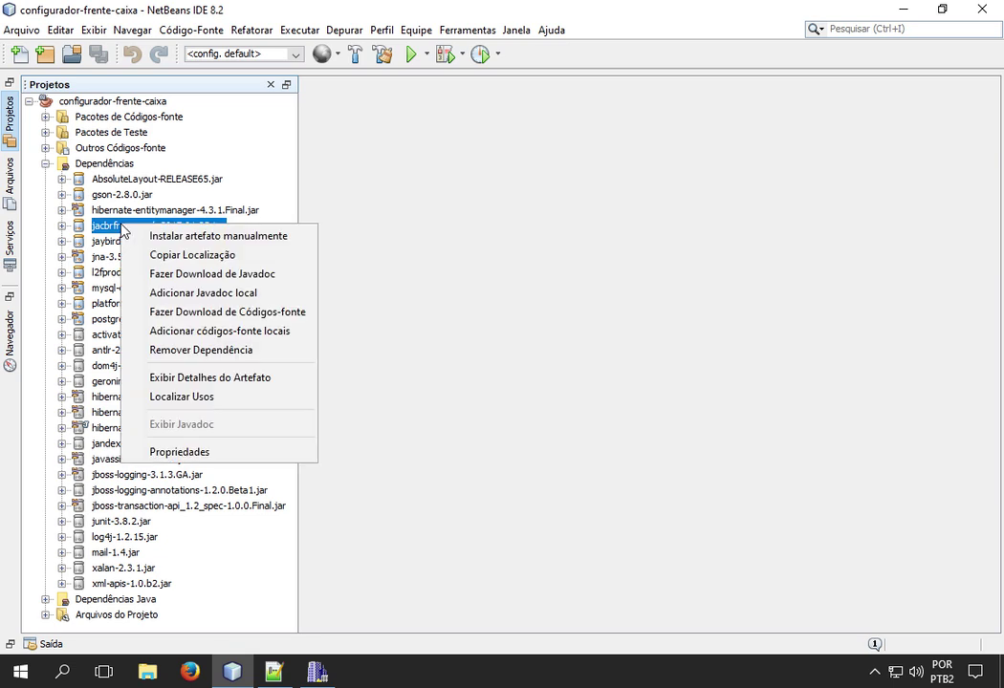
{"action": "left_click", "coordinate": [215, 236]}
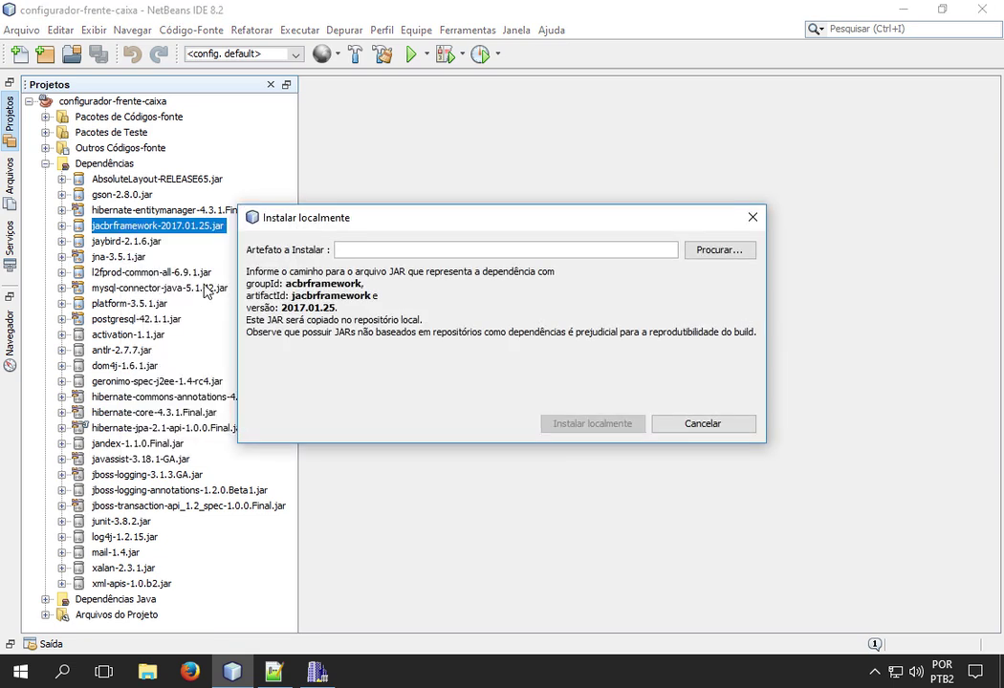
{"action": "left_click", "coordinate": [719, 251]}
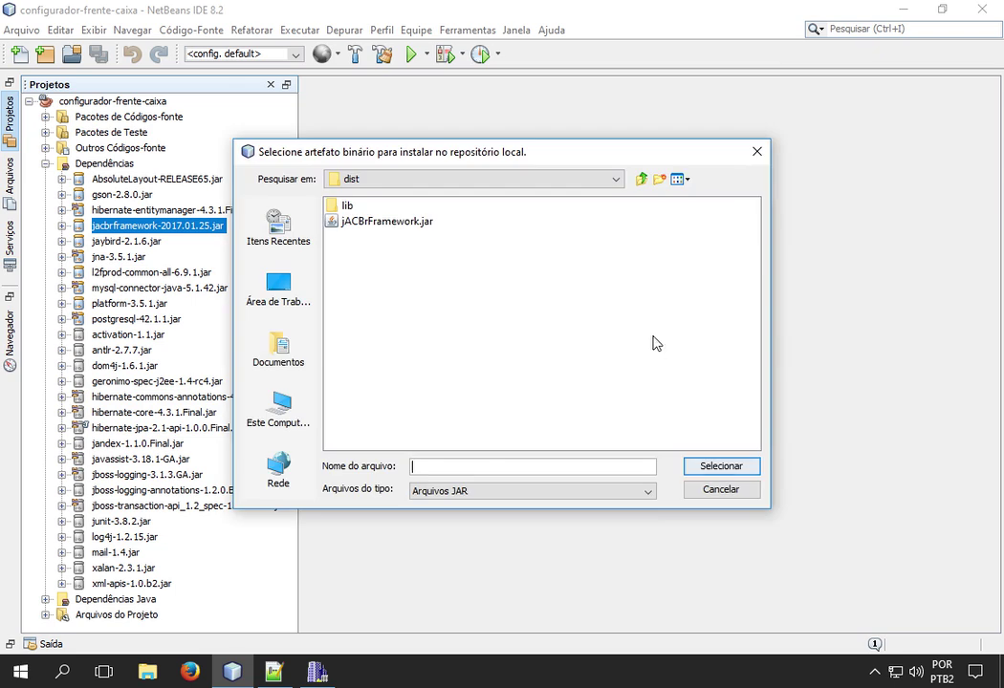
{"action": "left_click", "coordinate": [383, 222]}
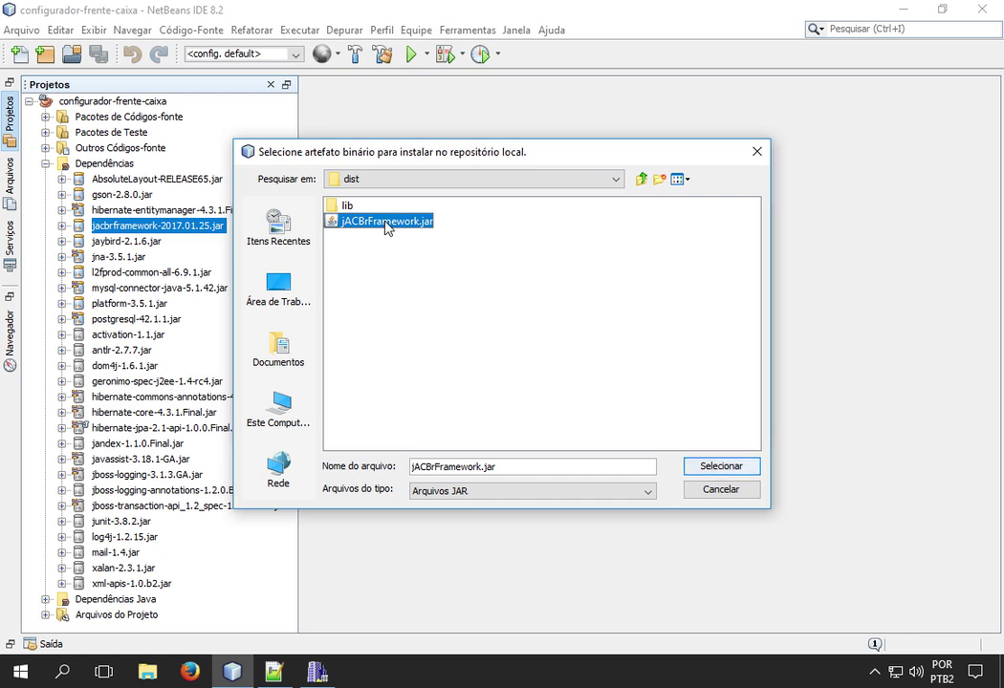
{"action": "left_click", "coordinate": [707, 489]}
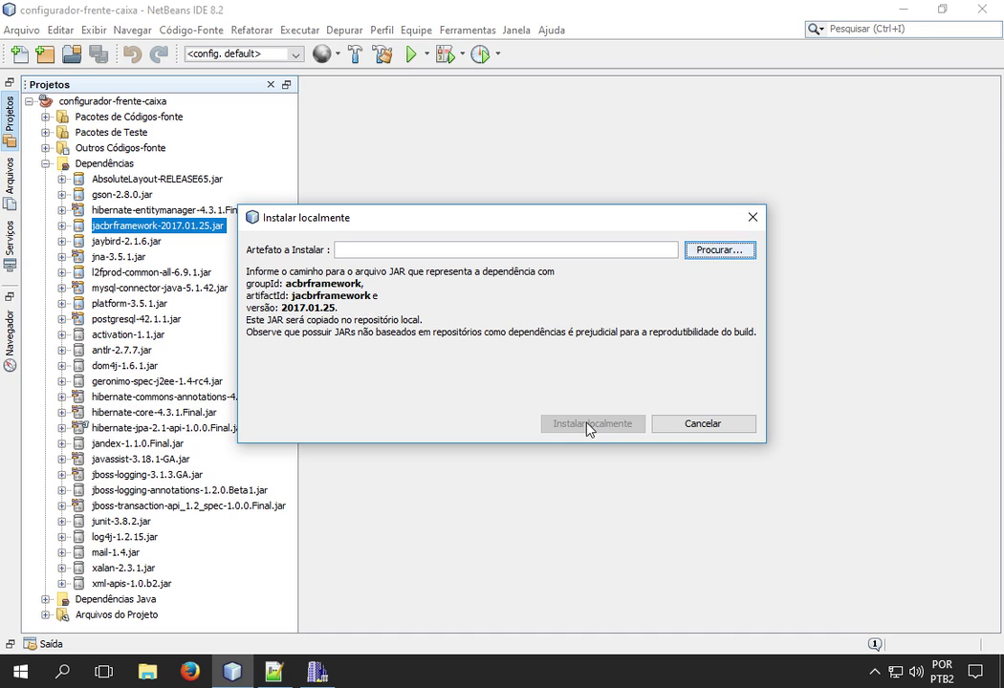
{"action": "left_click", "coordinate": [704, 426]}
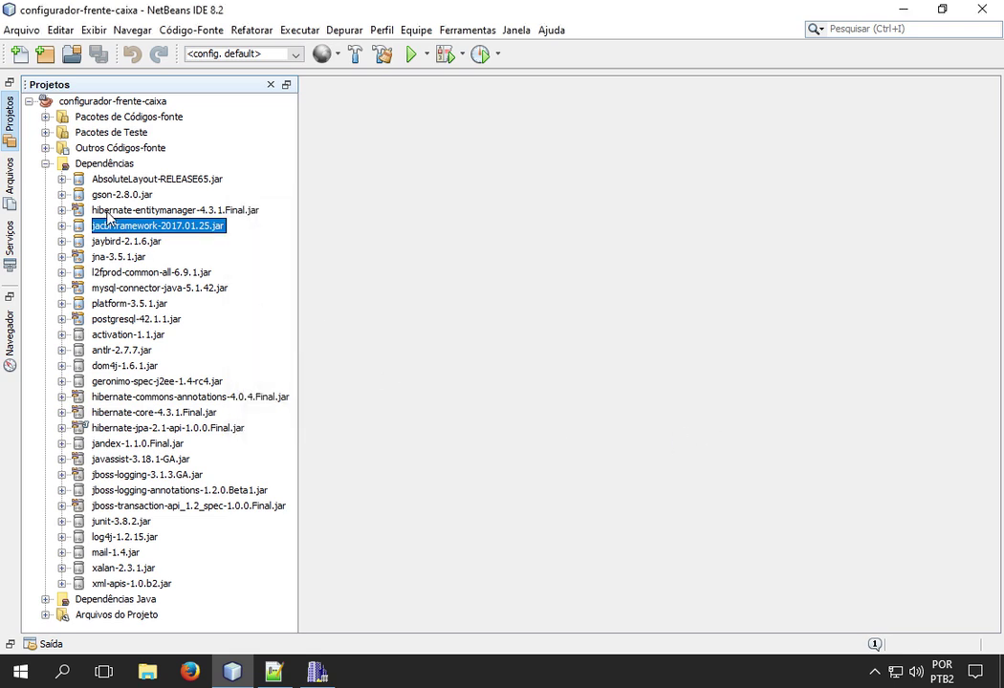
Collapse the project's dependency list and run the configurador-frente-caixa project
{"action": "left_click", "coordinate": [45, 164]}
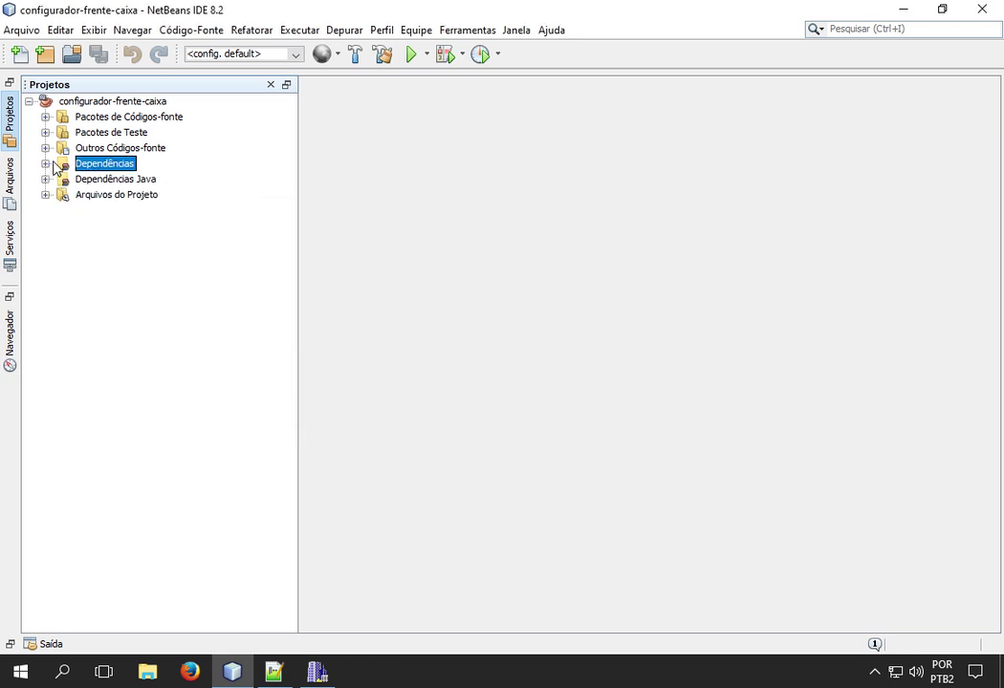
{"action": "right_click", "coordinate": [83, 105]}
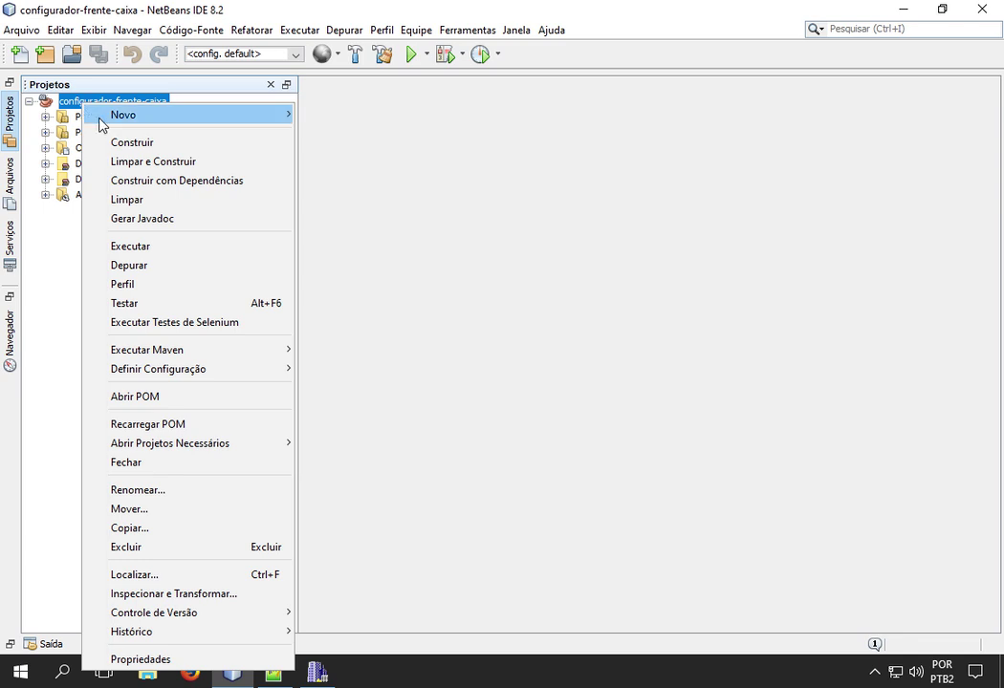
{"action": "left_click", "coordinate": [130, 247]}
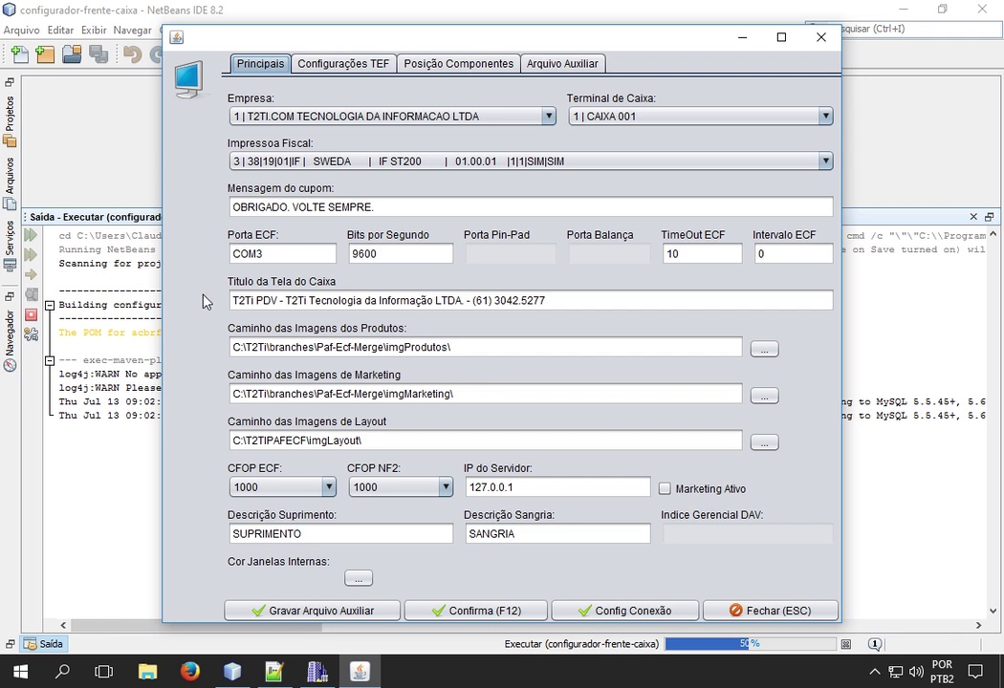
Review the company, cash terminal and fiscal printer selections, and compare the ECF port with the one used by the Sweda Connect/SIM simulator
{"action": "left_click", "coordinate": [252, 64]}
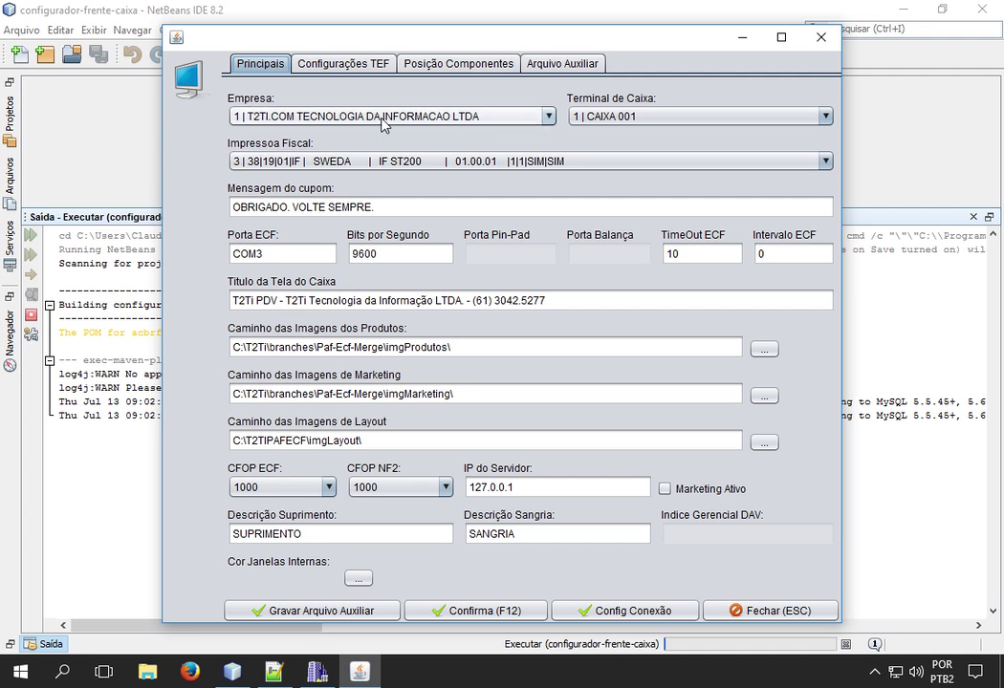
{"action": "left_click", "coordinate": [422, 122]}
{"action": "left_click", "coordinate": [421, 128]}
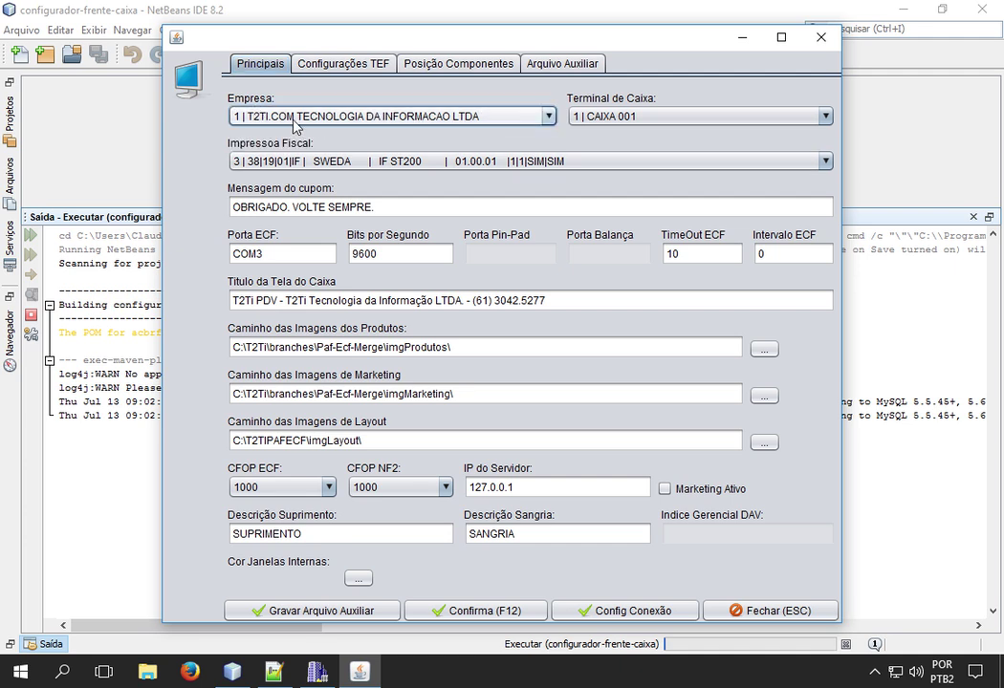
{"action": "left_click", "coordinate": [779, 128]}
{"action": "left_click", "coordinate": [775, 131]}
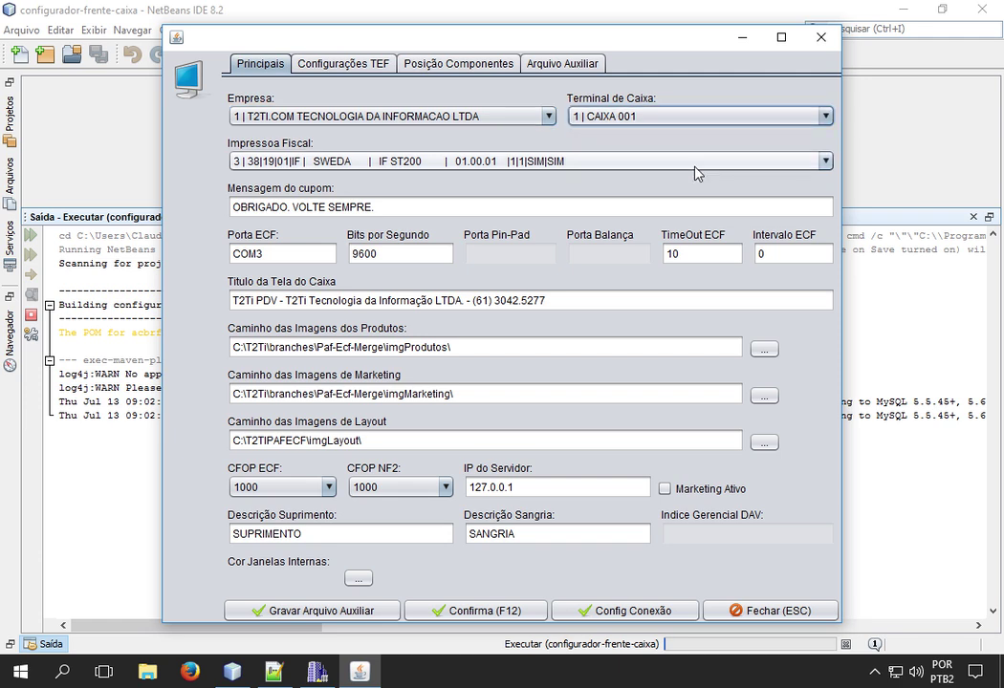
{"action": "left_click", "coordinate": [636, 170]}
{"action": "left_click", "coordinate": [635, 170]}
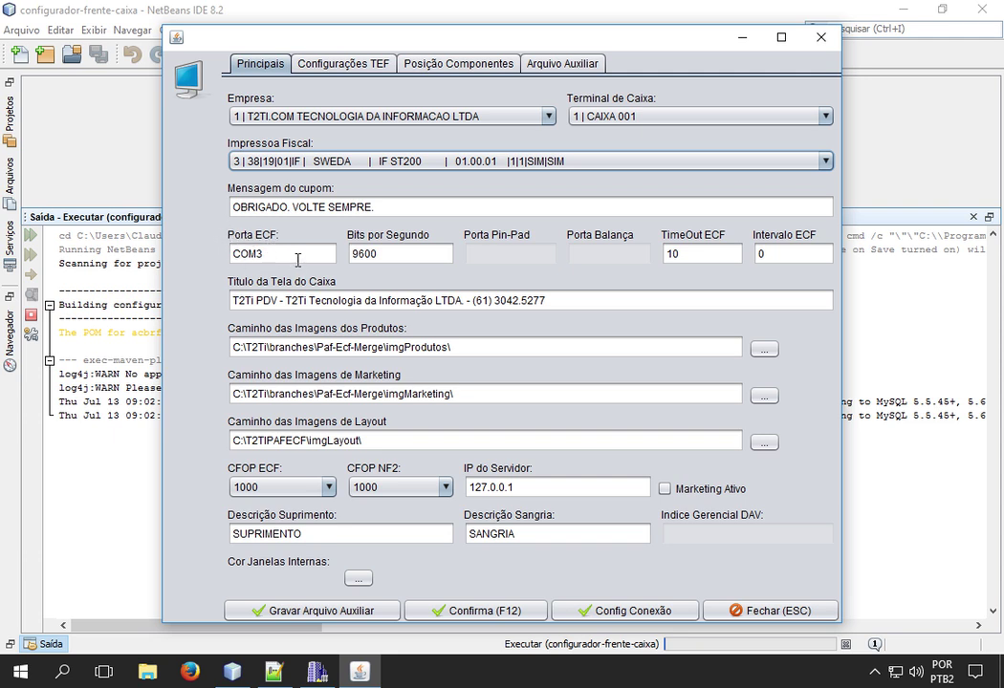
{"action": "left_click", "coordinate": [316, 672]}
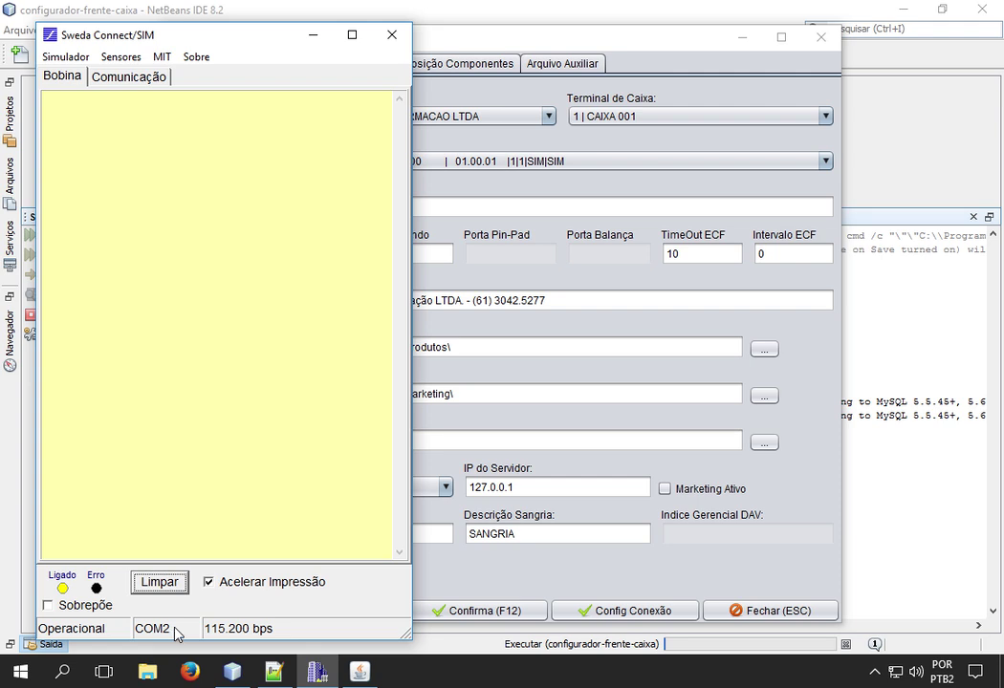
{"action": "left_click", "coordinate": [673, 43]}
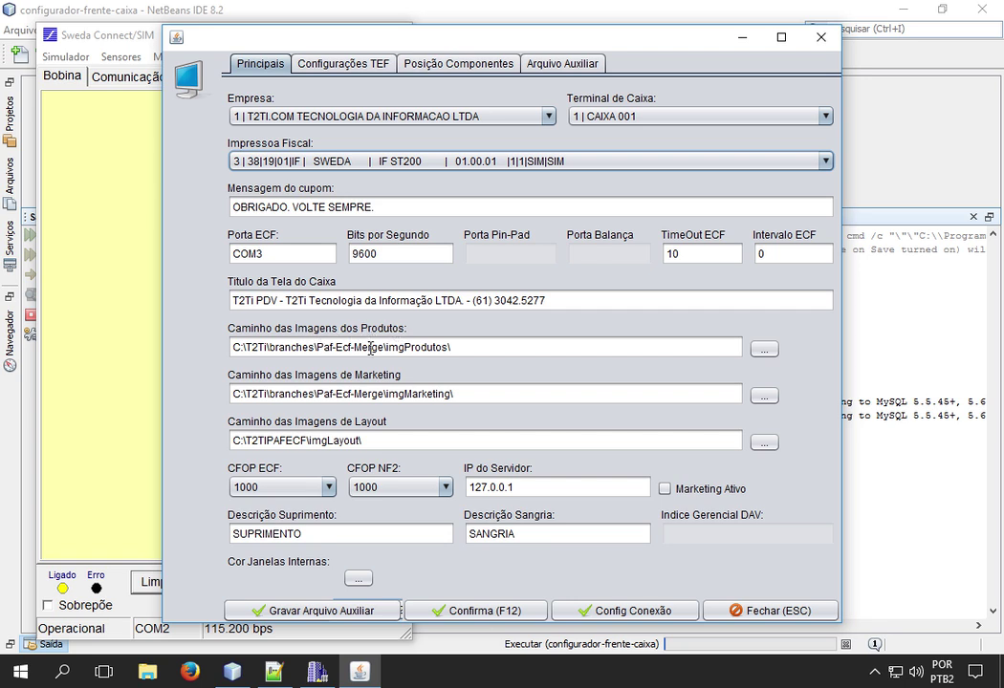
Set the product images path to the NetBeansProjects\t2ti-pafecf\imagens\produtos folder in Documents
{"action": "left_click", "coordinate": [768, 350]}
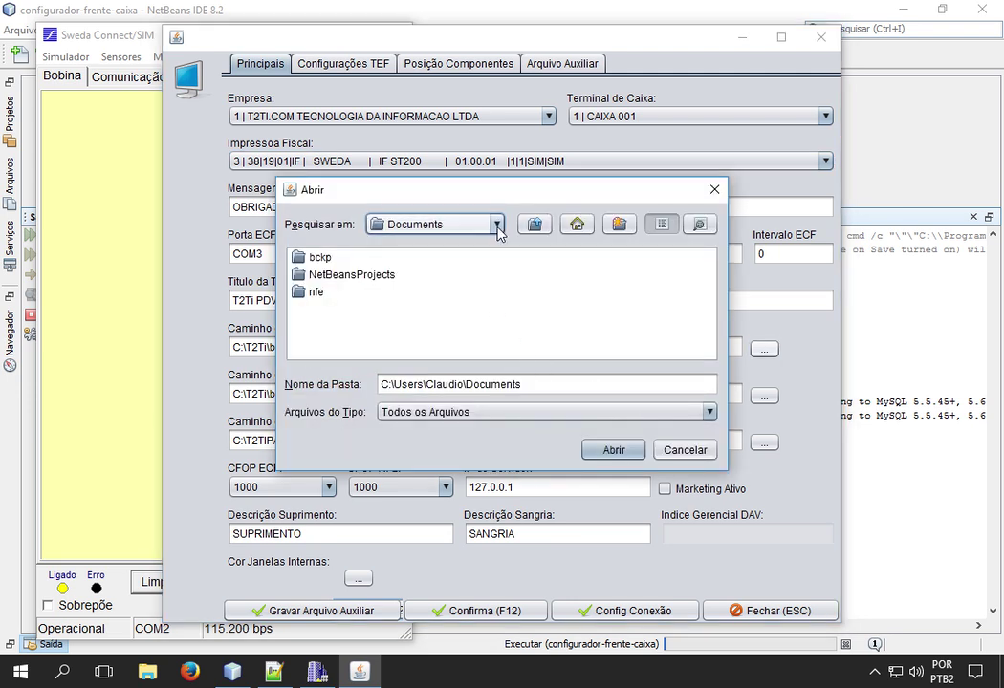
{"action": "double_click", "coordinate": [344, 276]}
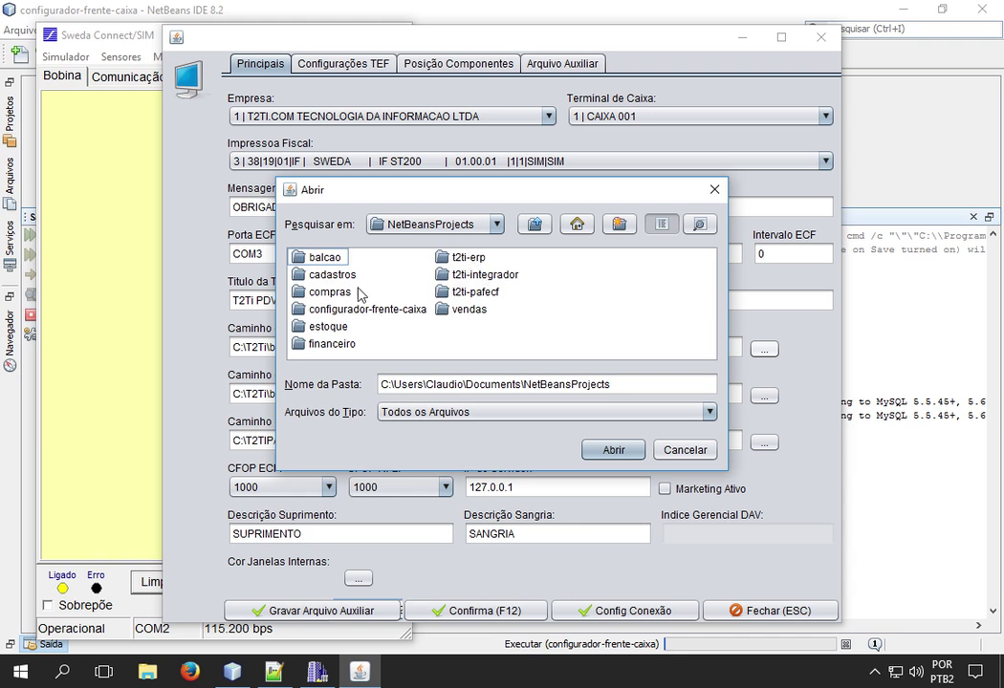
{"action": "double_click", "coordinate": [466, 292]}
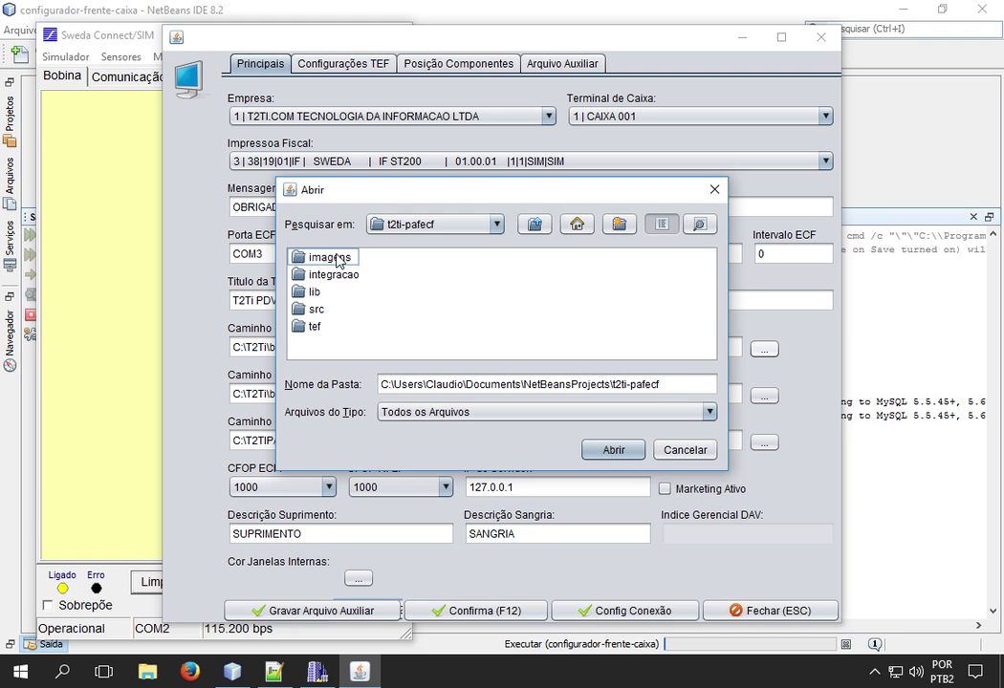
{"action": "double_click", "coordinate": [332, 258]}
{"action": "left_click_drag", "start_coordinate": [433, 198], "coordinate": [406, 191]}
{"action": "double_click", "coordinate": [323, 270]}
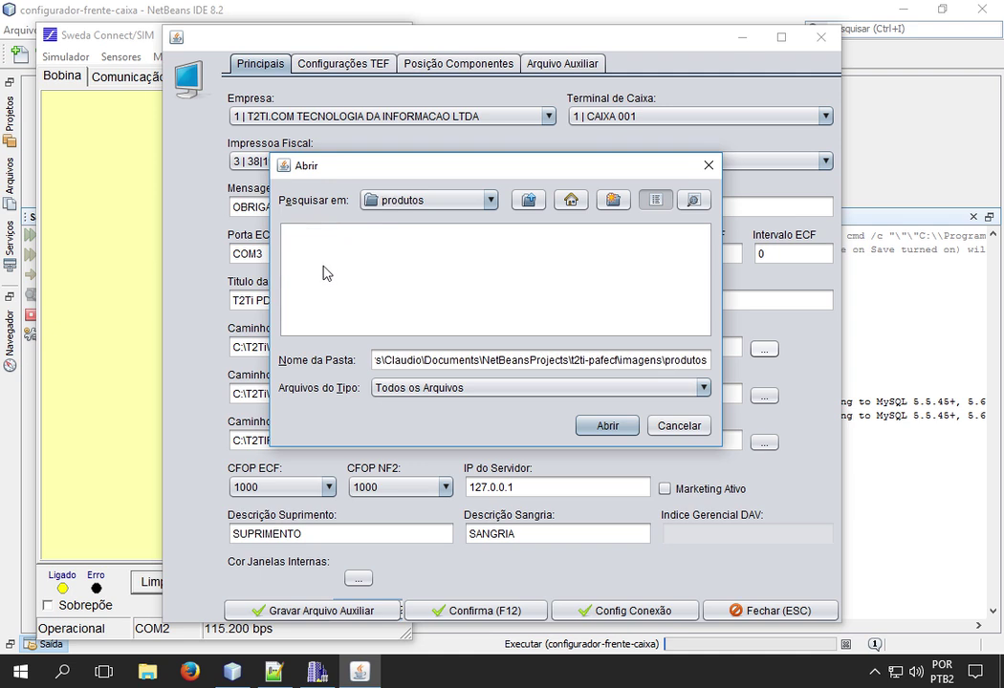
{"action": "left_click", "coordinate": [607, 426]}
Set the marketing images path to the NetBeansProjects\t2ti-pafecf\imagens\marketing folder in Documents
{"action": "left_click", "coordinate": [762, 397]}
{"action": "left_click", "coordinate": [361, 277]}
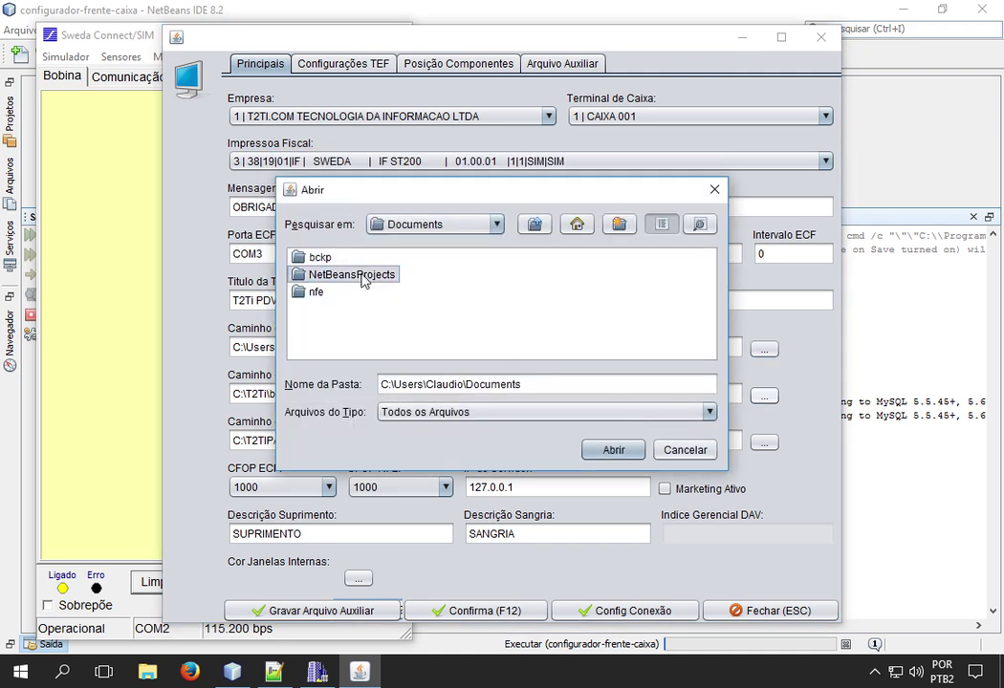
{"action": "double_click", "coordinate": [361, 277]}
{"action": "left_click", "coordinate": [475, 292]}
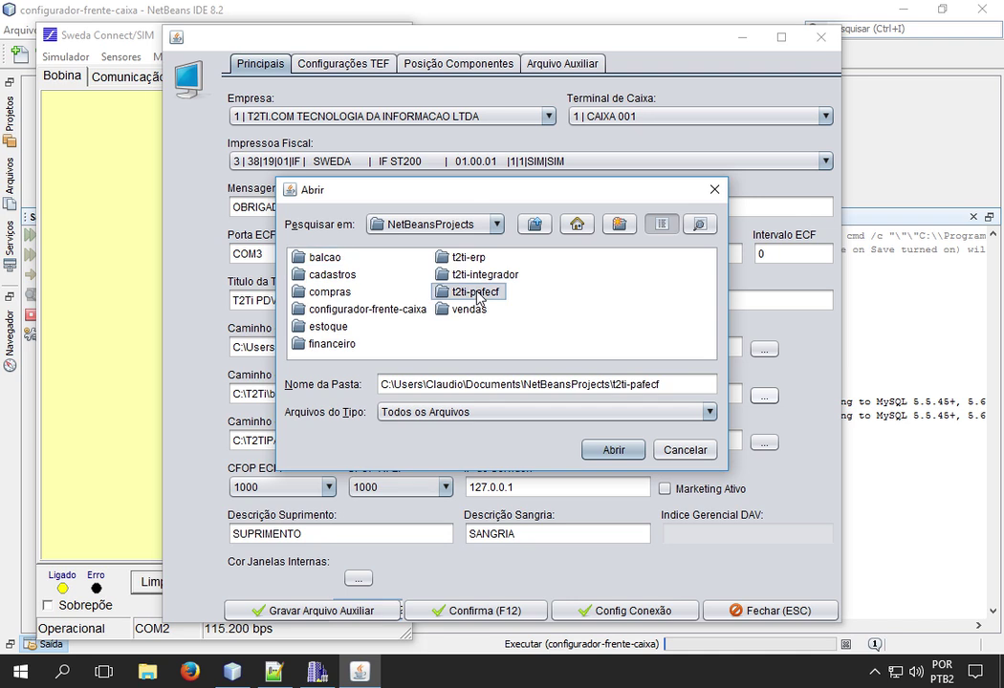
{"action": "double_click", "coordinate": [475, 292]}
{"action": "double_click", "coordinate": [361, 258]}
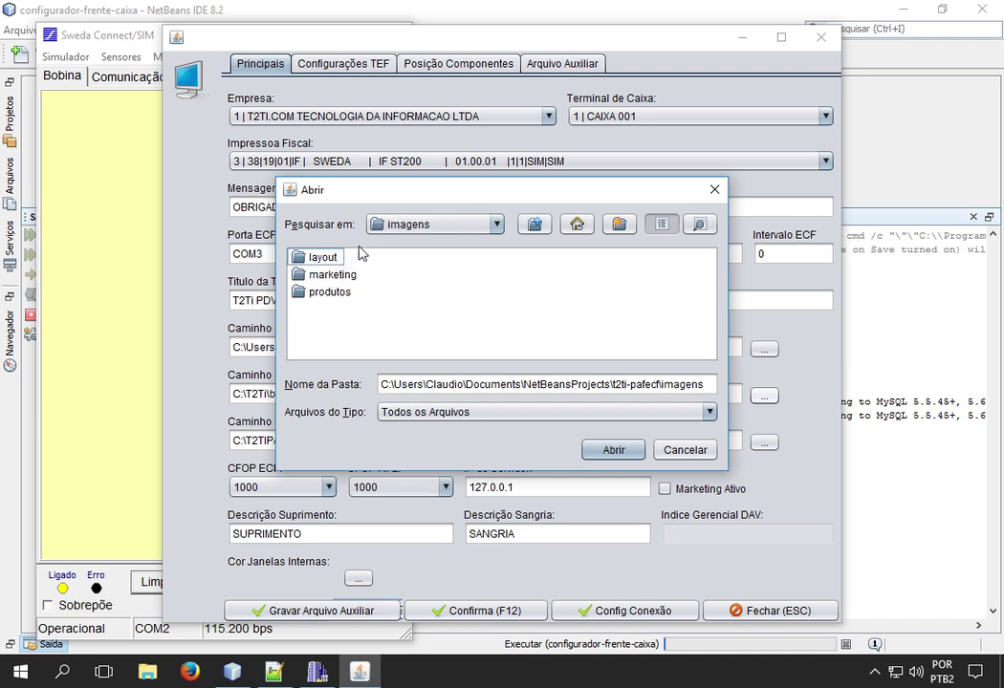
{"action": "left_click_drag", "start_coordinate": [411, 190], "coordinate": [456, 179]}
{"action": "double_click", "coordinate": [386, 270]}
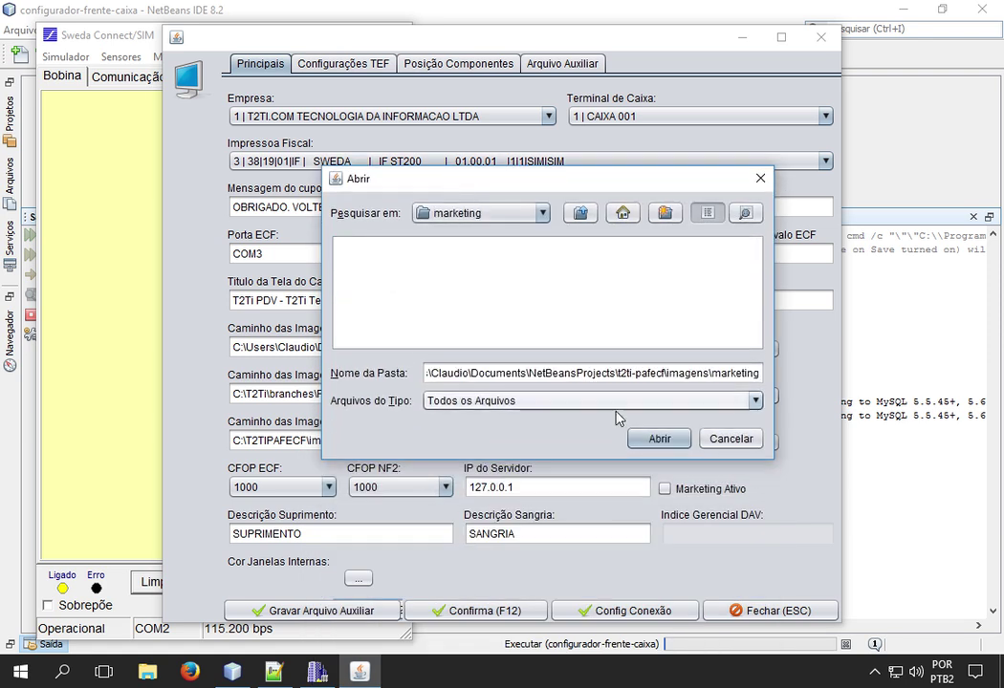
{"action": "left_click", "coordinate": [659, 438]}
Set the layout images path to the NetBeansProjects\t2ti-pafecf\imagens\layout folder in Documents
{"action": "left_click", "coordinate": [764, 442]}
{"action": "double_click", "coordinate": [389, 276]}
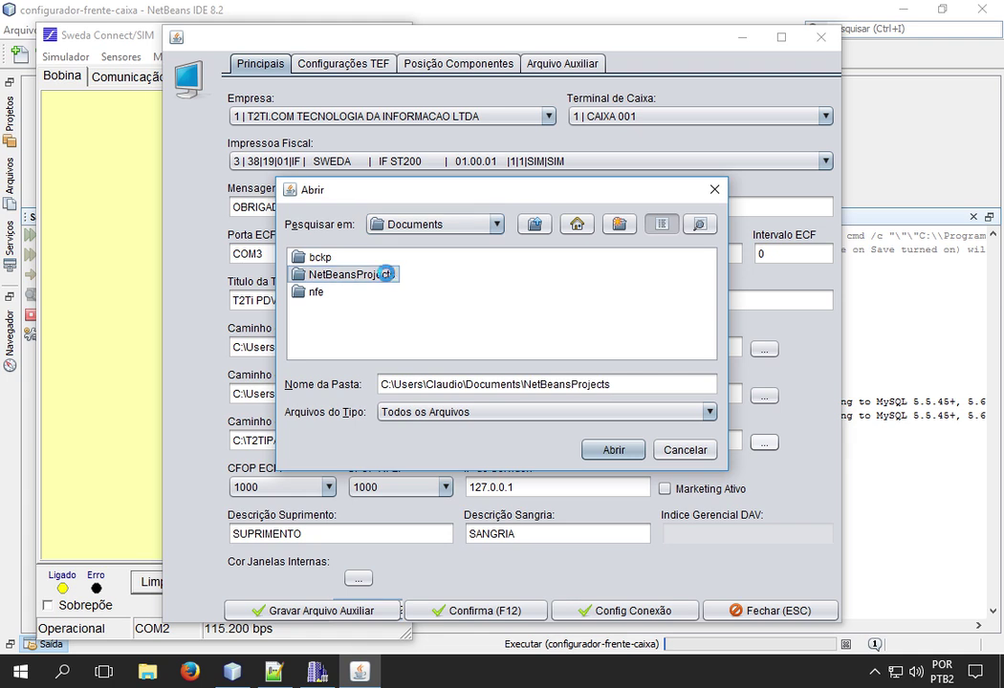
{"action": "double_click", "coordinate": [459, 293]}
{"action": "double_click", "coordinate": [336, 258]}
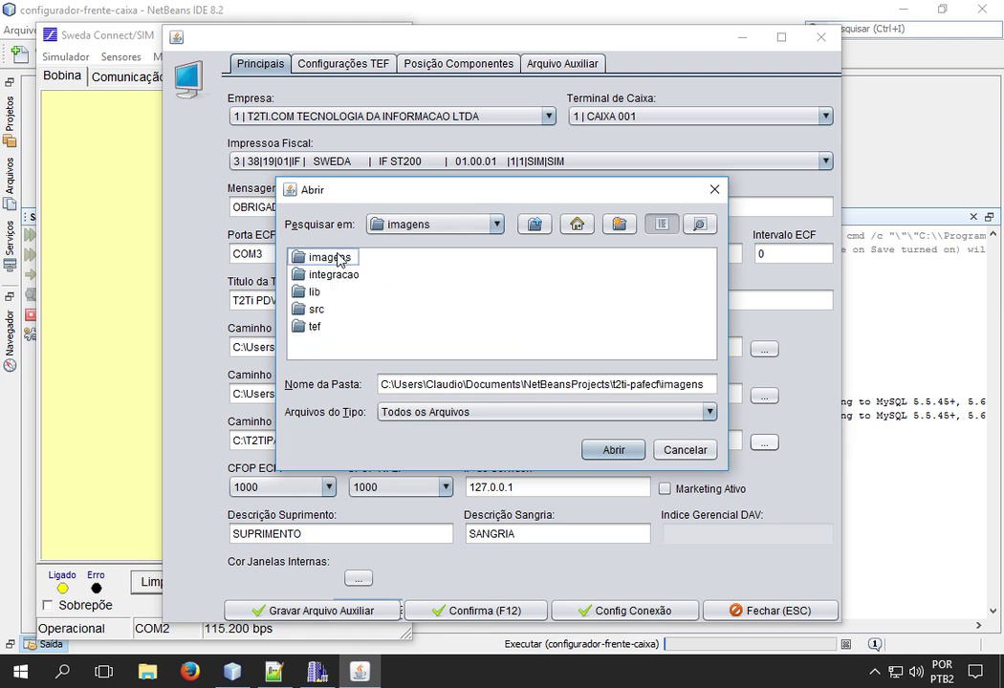
{"action": "double_click", "coordinate": [322, 257]}
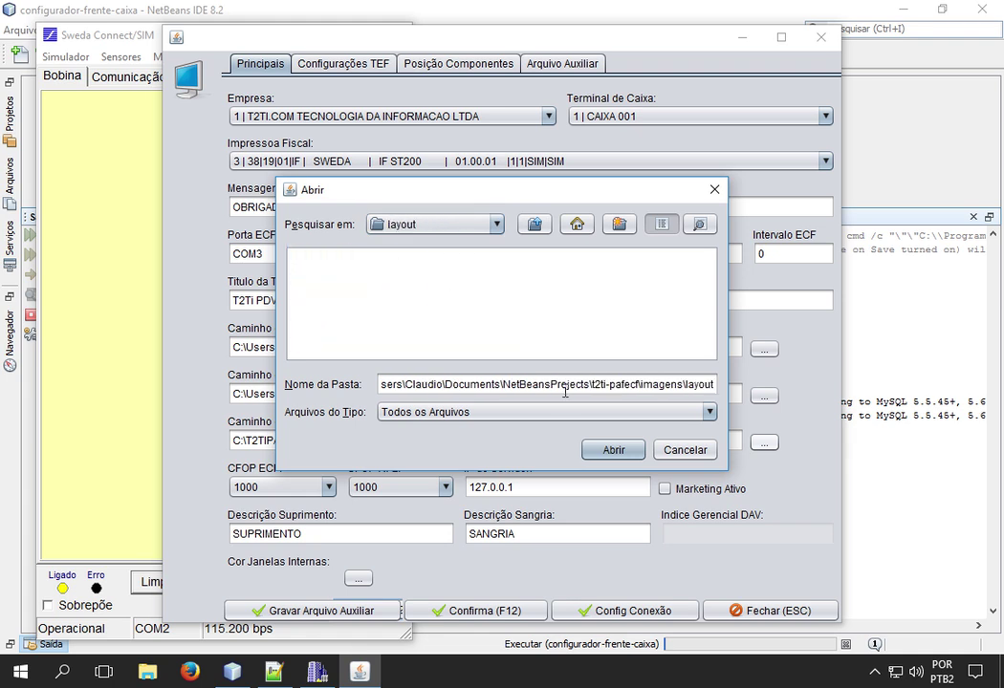
{"action": "left_click", "coordinate": [614, 450]}
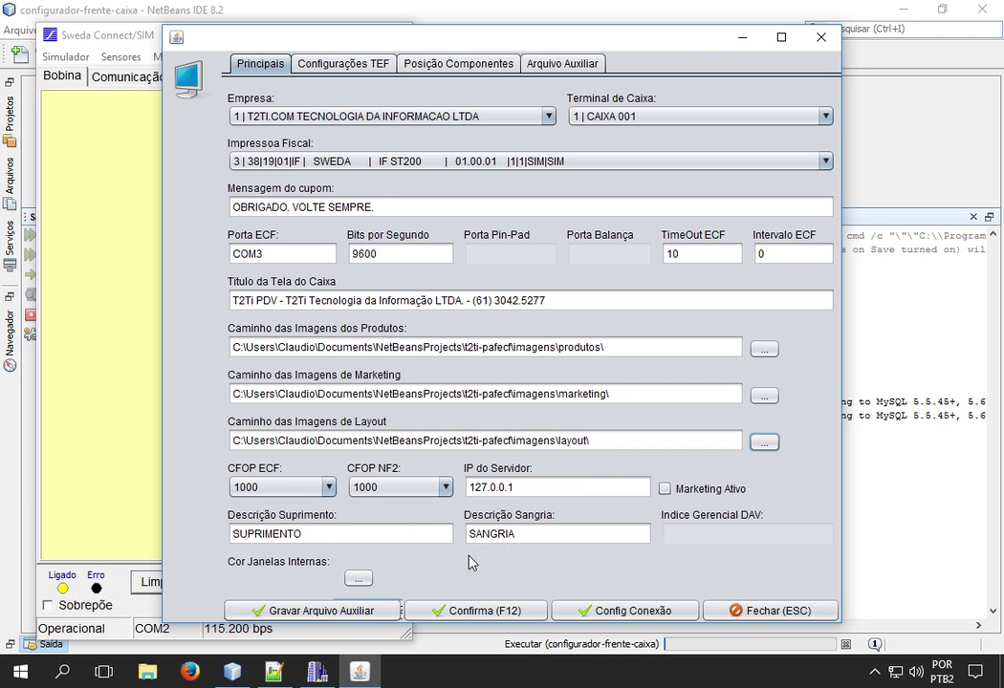
Examine the swatch, HSV, HSL, RGB and CMYK colour options for the internal windows without choosing a colour
{"action": "left_click", "coordinate": [359, 578]}
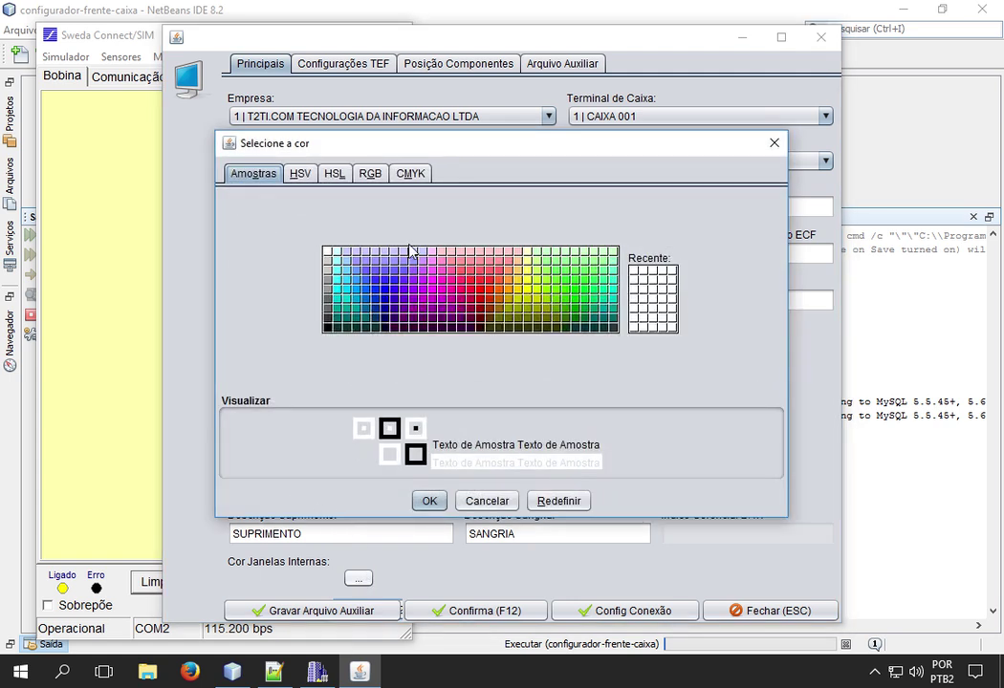
{"action": "left_click", "coordinate": [299, 174]}
{"action": "left_click", "coordinate": [333, 174]}
{"action": "left_click", "coordinate": [370, 174]}
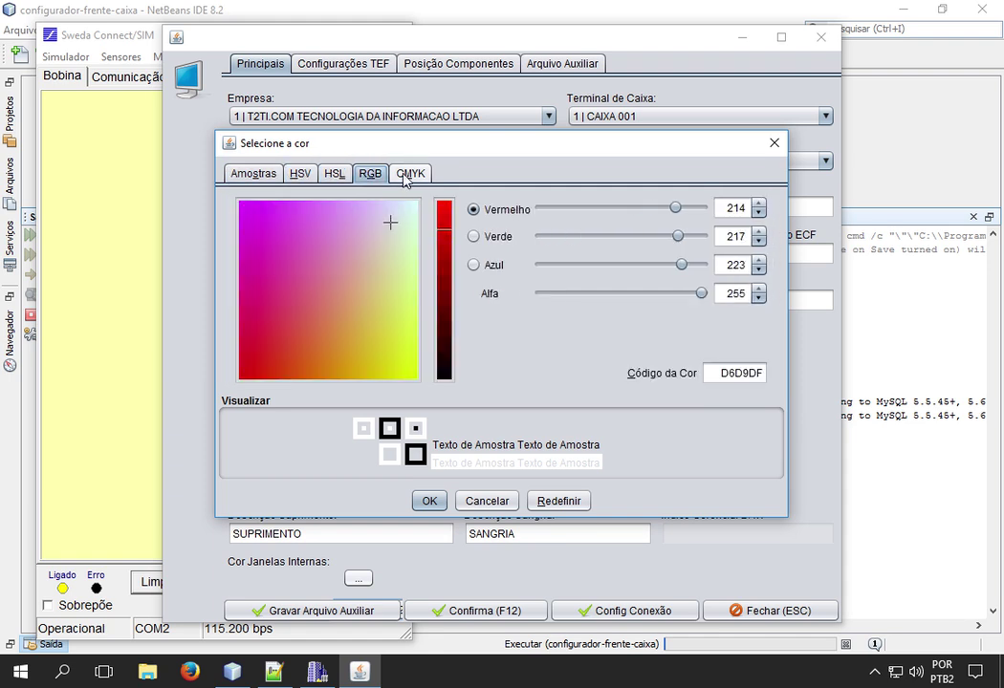
{"action": "left_click", "coordinate": [409, 174]}
{"action": "left_click", "coordinate": [250, 174]}
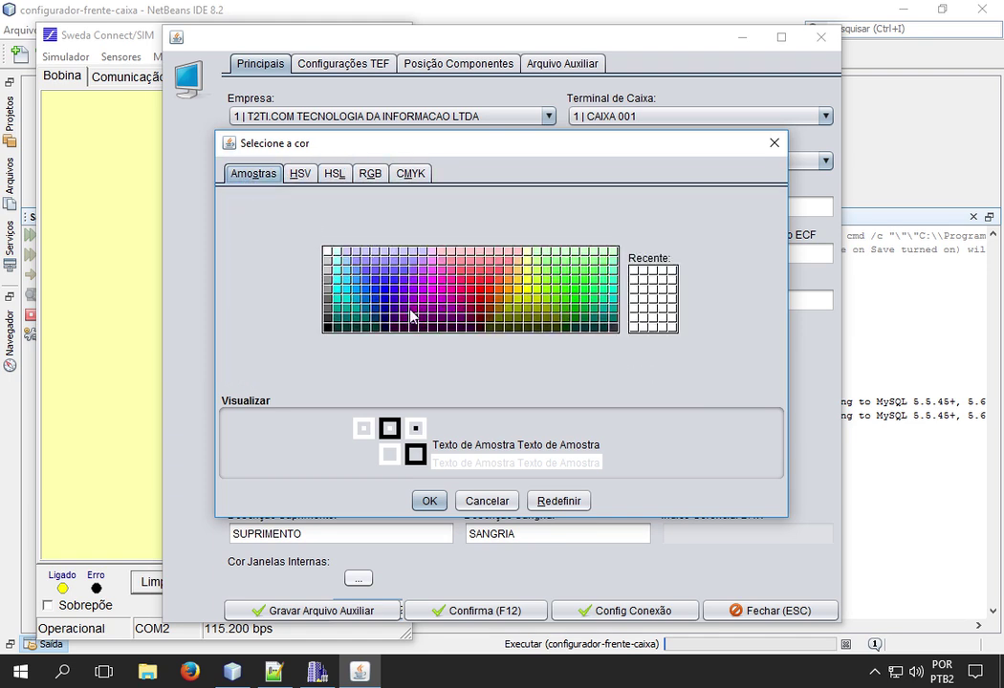
{"action": "left_click", "coordinate": [499, 500]}
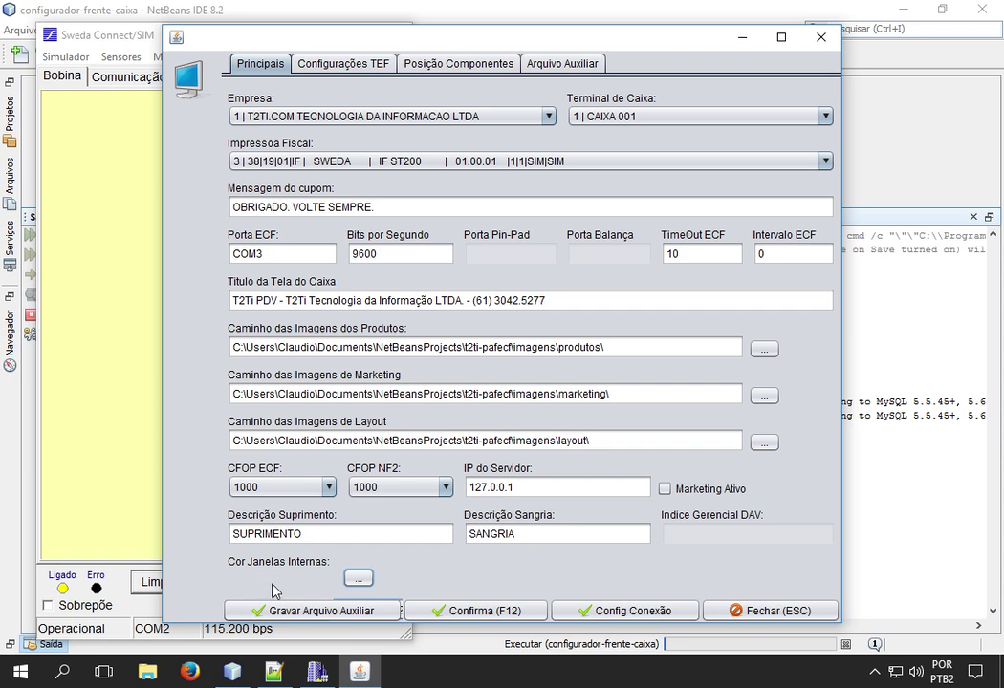
{"action": "left_click", "coordinate": [357, 578]}
Save the main settings to the database and dismiss the closing message
{"action": "left_click", "coordinate": [511, 611]}
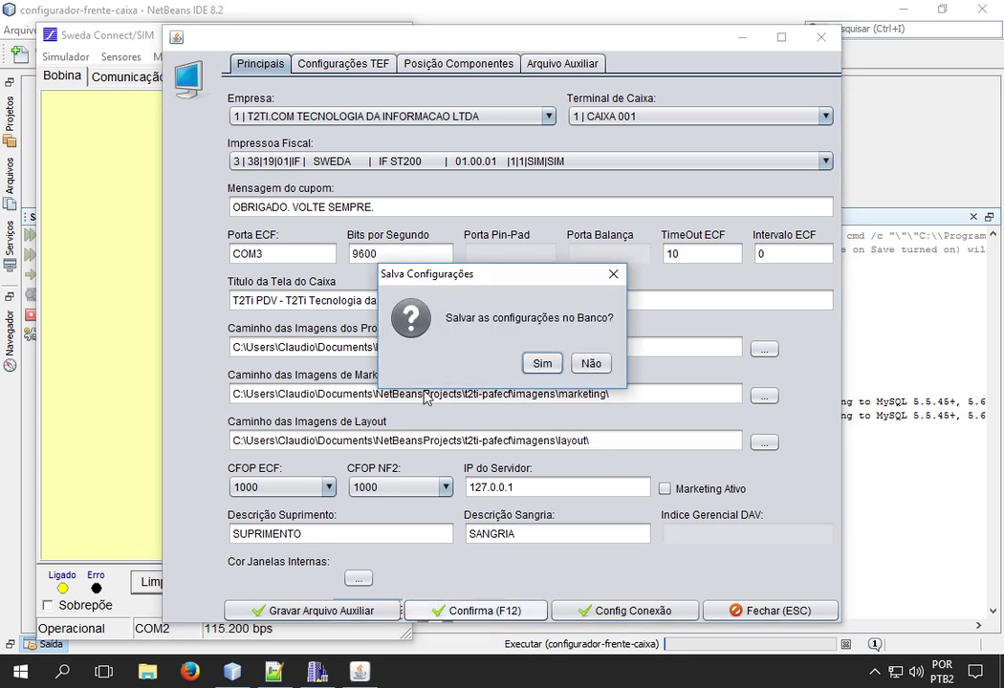
{"action": "left_click", "coordinate": [541, 364]}
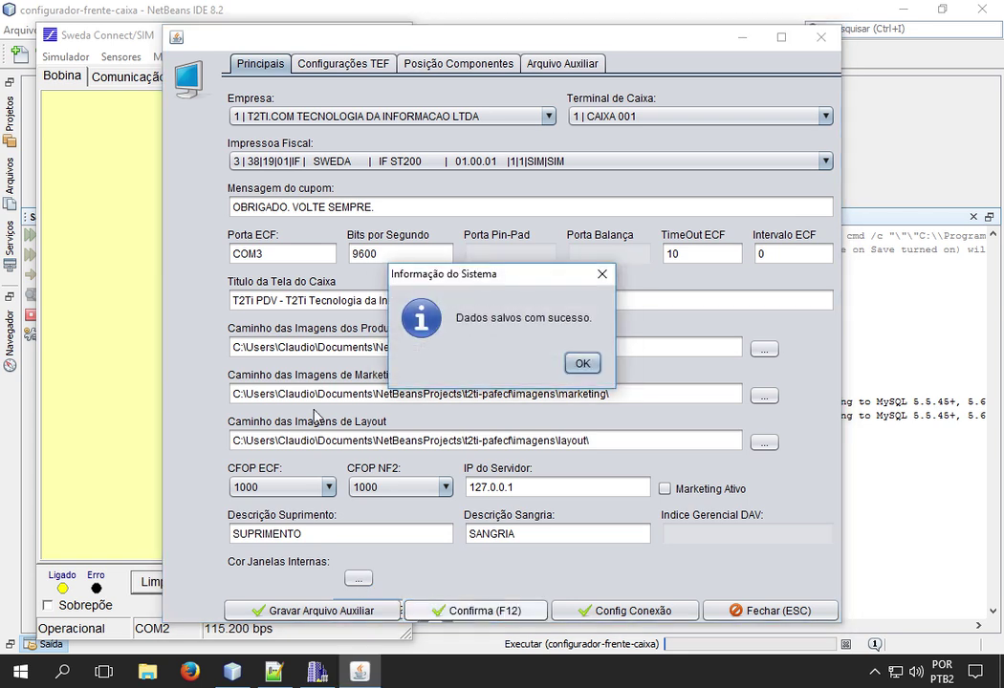
{"action": "left_click", "coordinate": [577, 367]}
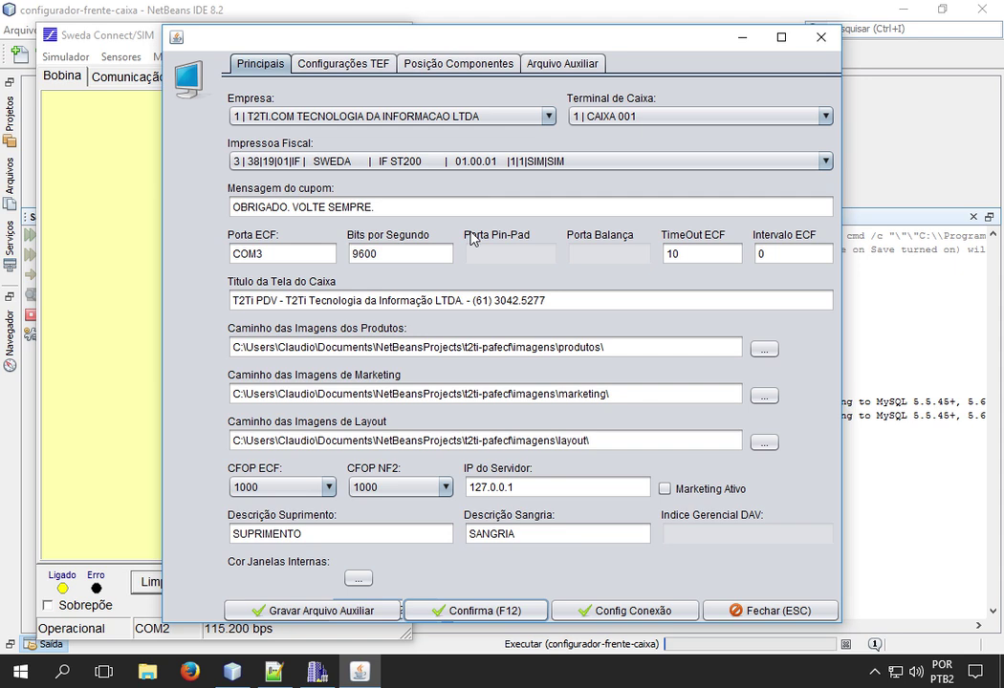
Open the connection settings and test the local MySQL connection to the t2ti-frente-caixa database
{"action": "left_click", "coordinate": [626, 617]}
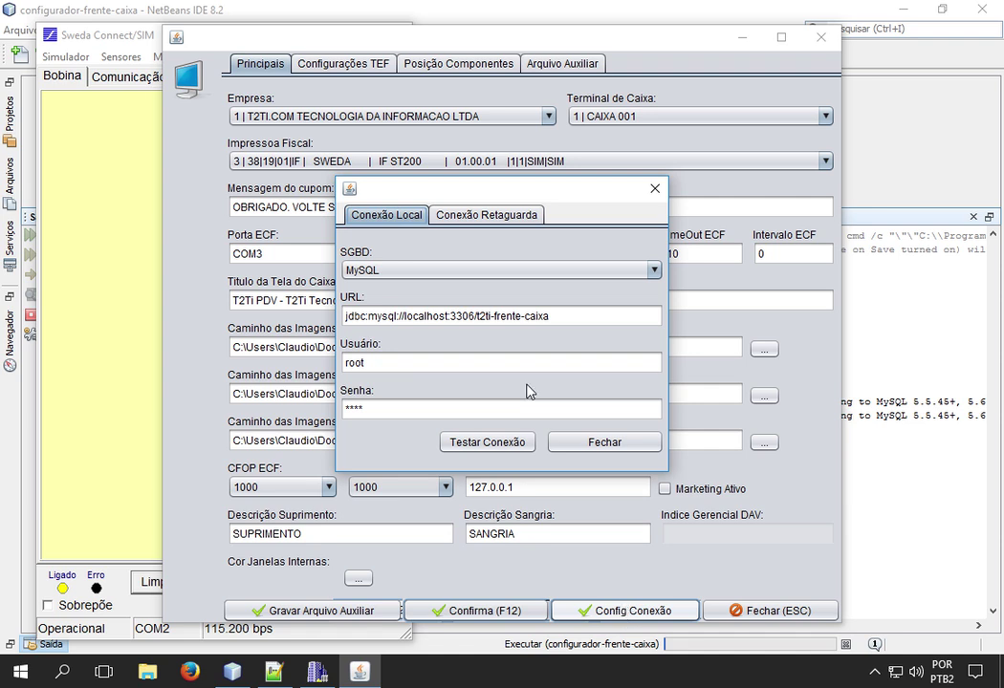
{"action": "left_click", "coordinate": [385, 216]}
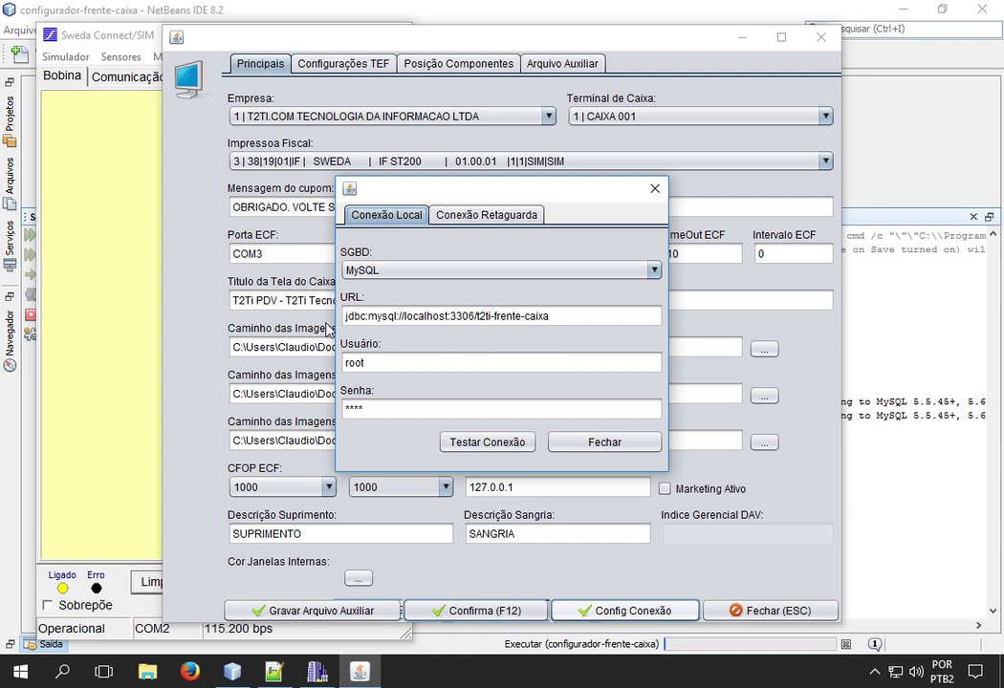
{"action": "double_click", "coordinate": [375, 363]}
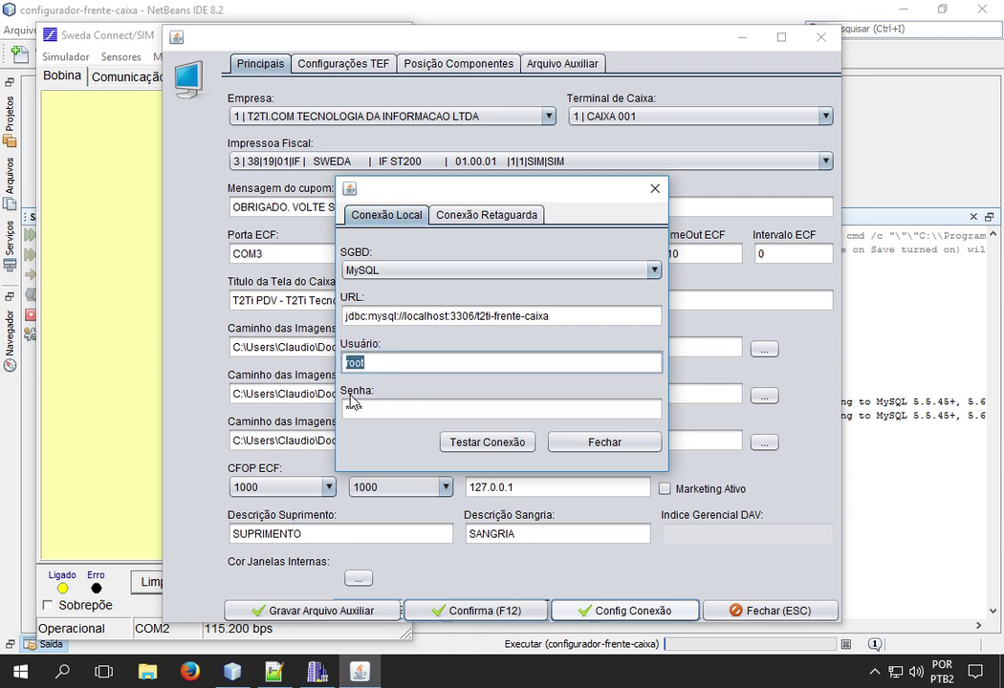
{"action": "left_click", "coordinate": [379, 410]}
{"action": "double_click", "coordinate": [378, 410]}
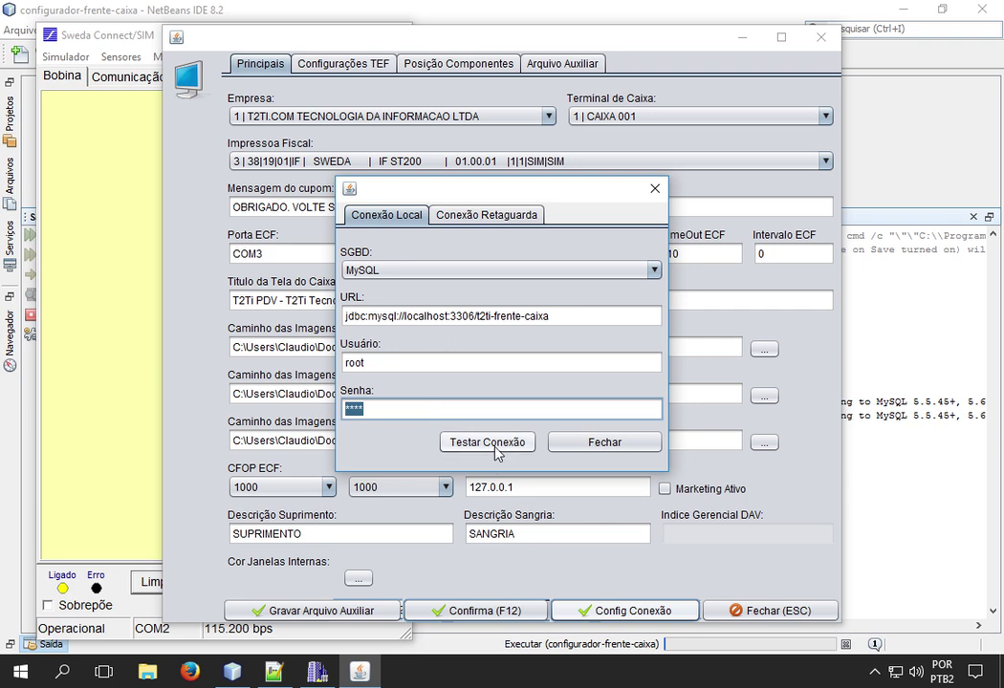
{"action": "left_click", "coordinate": [445, 445]}
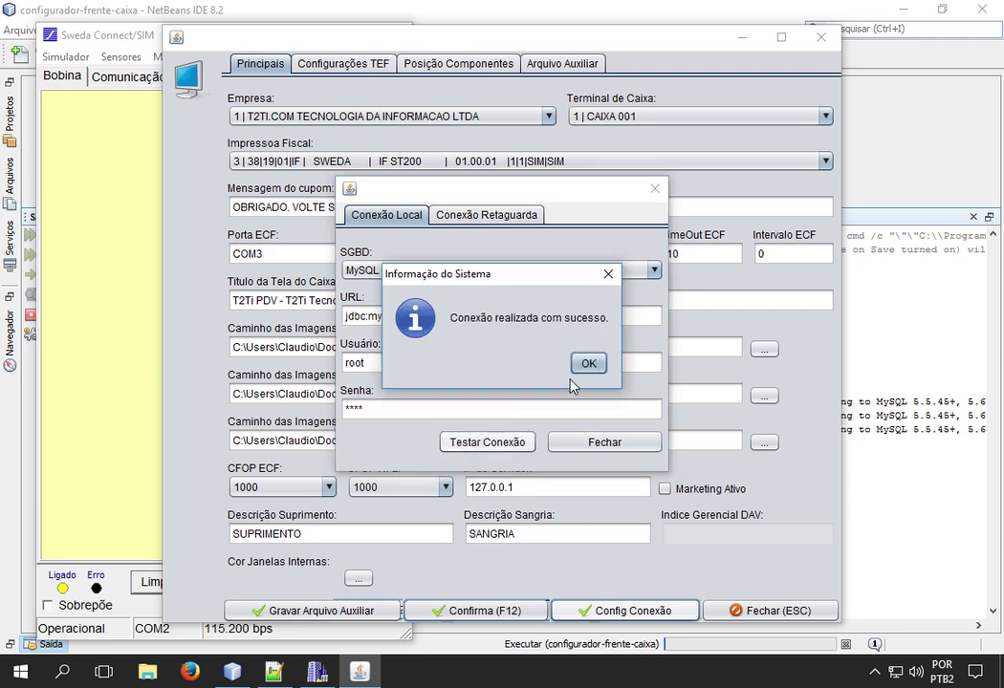
{"action": "left_click", "coordinate": [587, 364]}
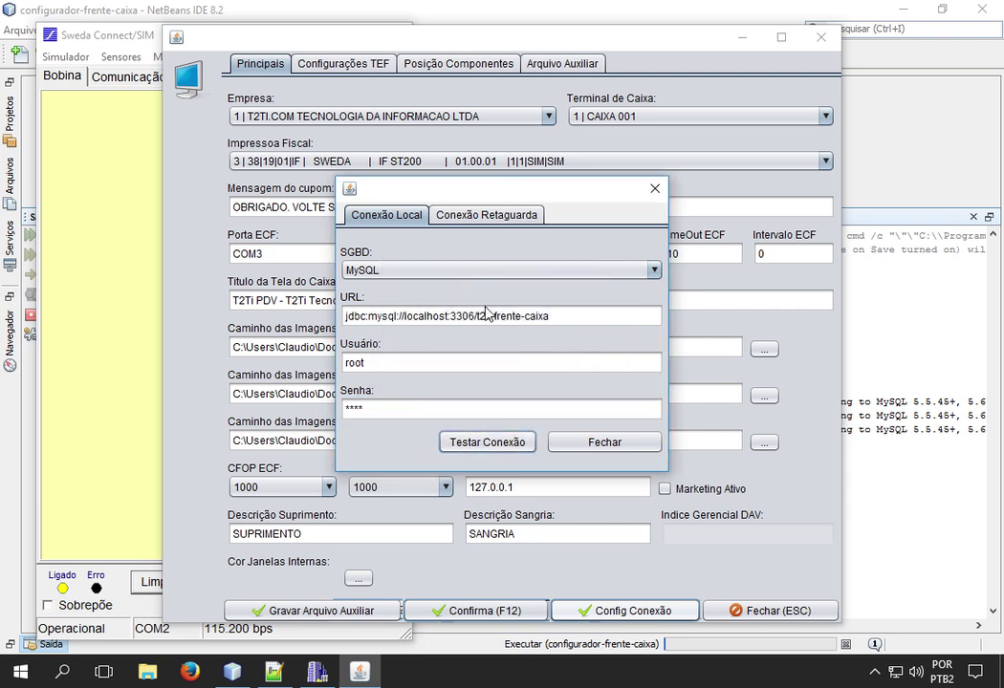
Test the back-office MySQL connection to t2tierp, compare it with the local connection, and close the connection settings
{"action": "left_click", "coordinate": [489, 218]}
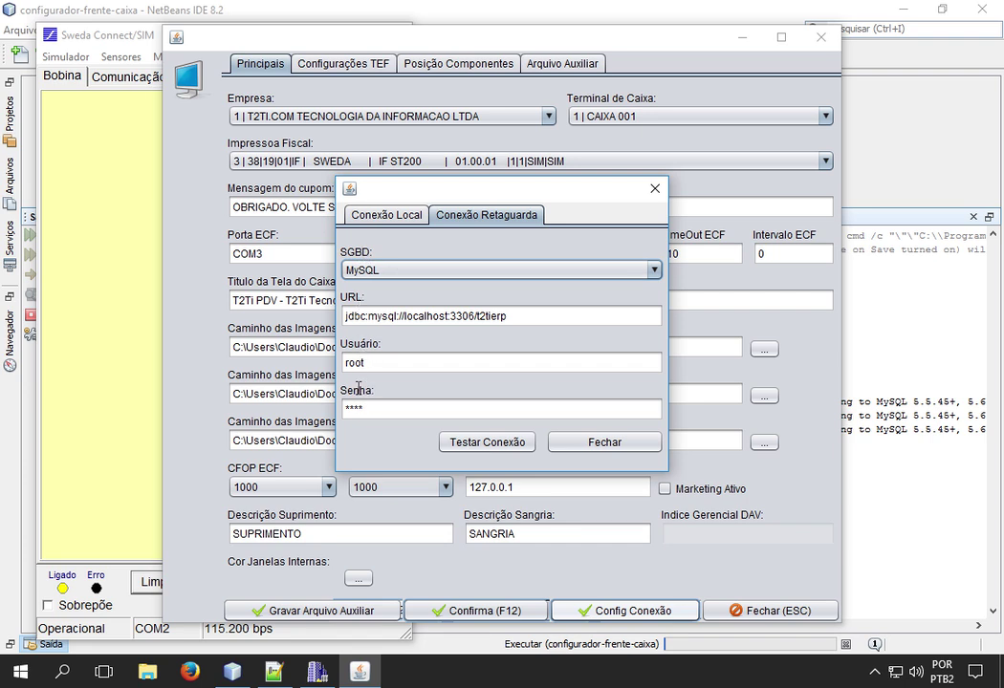
{"action": "left_click", "coordinate": [472, 442]}
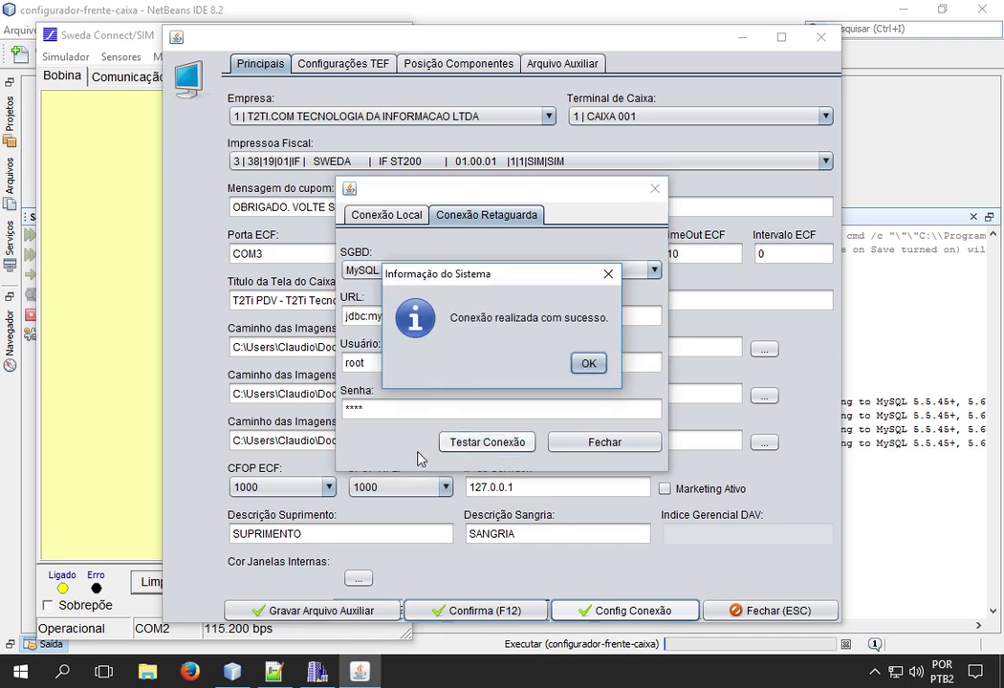
{"action": "left_click", "coordinate": [588, 364]}
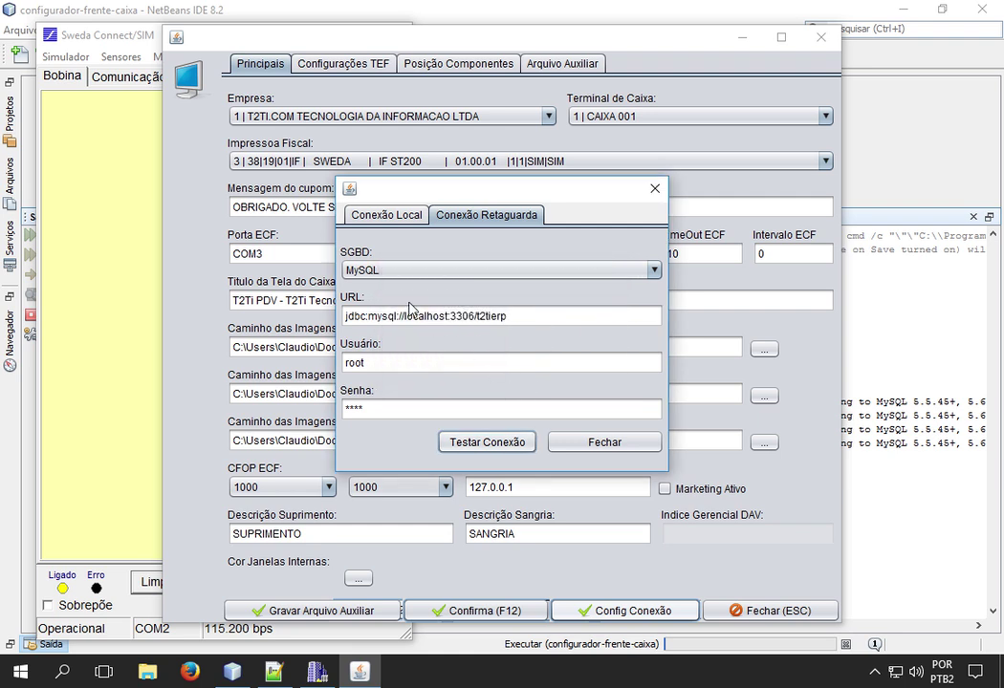
{"action": "left_click", "coordinate": [385, 220]}
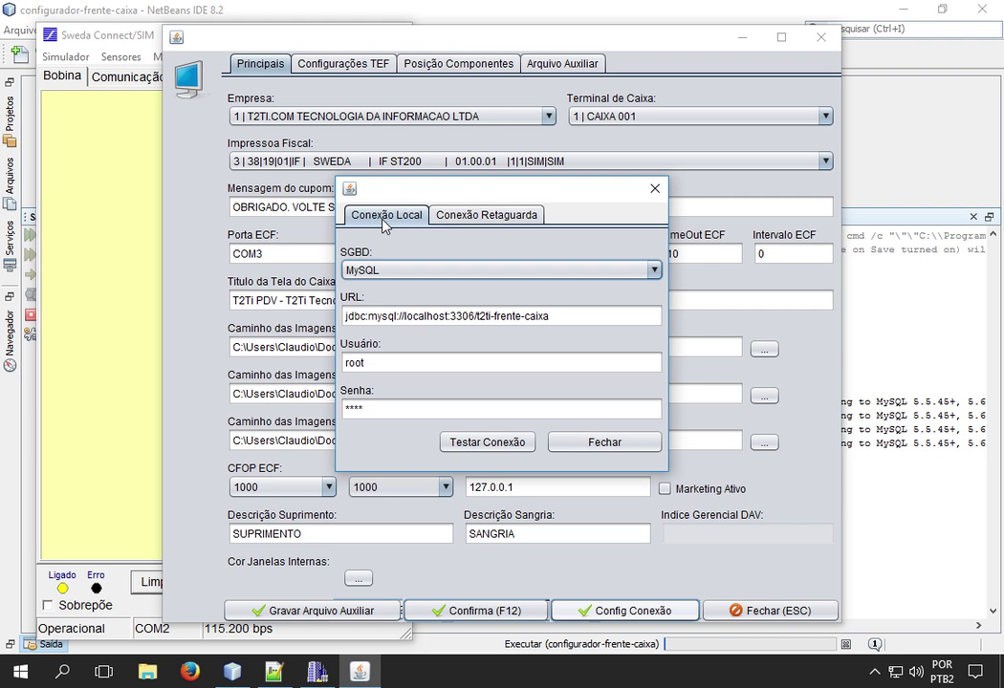
{"action": "left_click", "coordinate": [484, 215]}
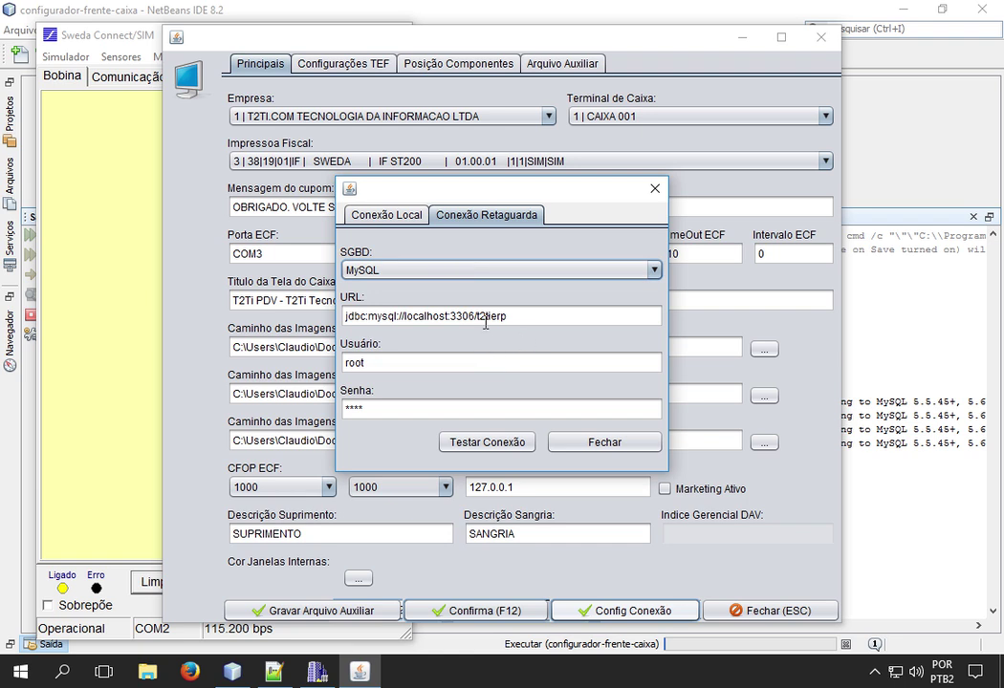
{"action": "left_click", "coordinate": [394, 217]}
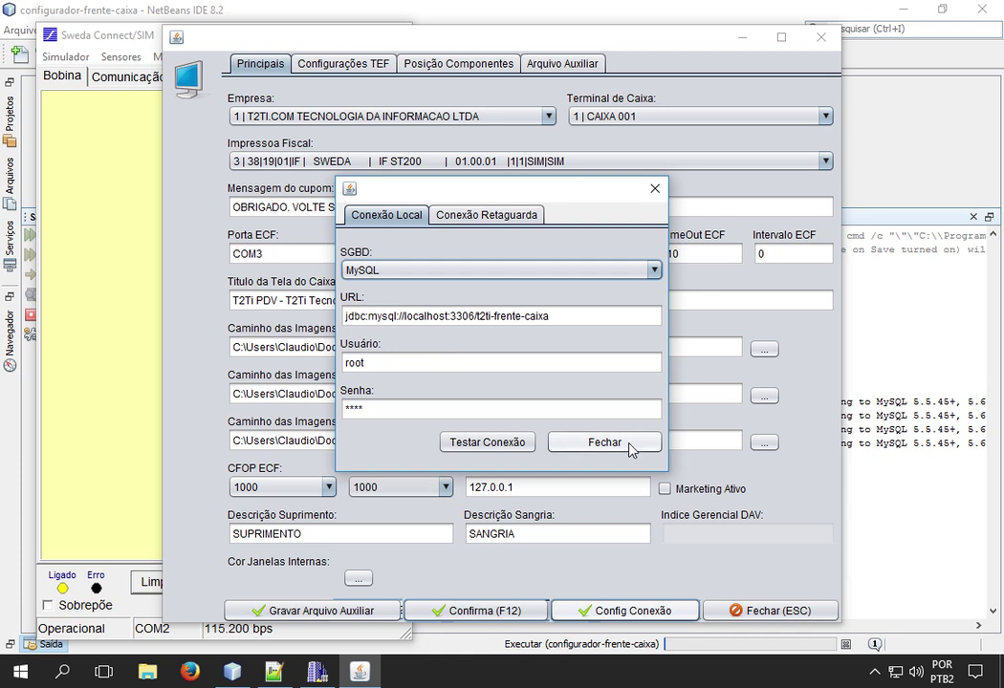
{"action": "left_click", "coordinate": [626, 445]}
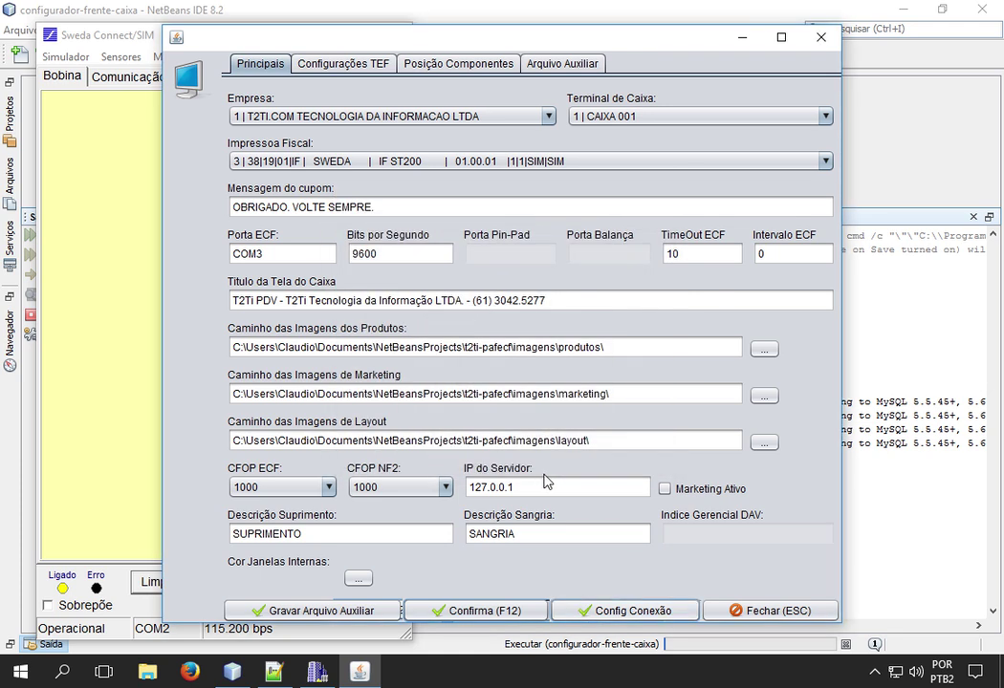
Examine the TEF settings and the available TEF types without changing the selection
{"action": "left_click", "coordinate": [343, 63]}
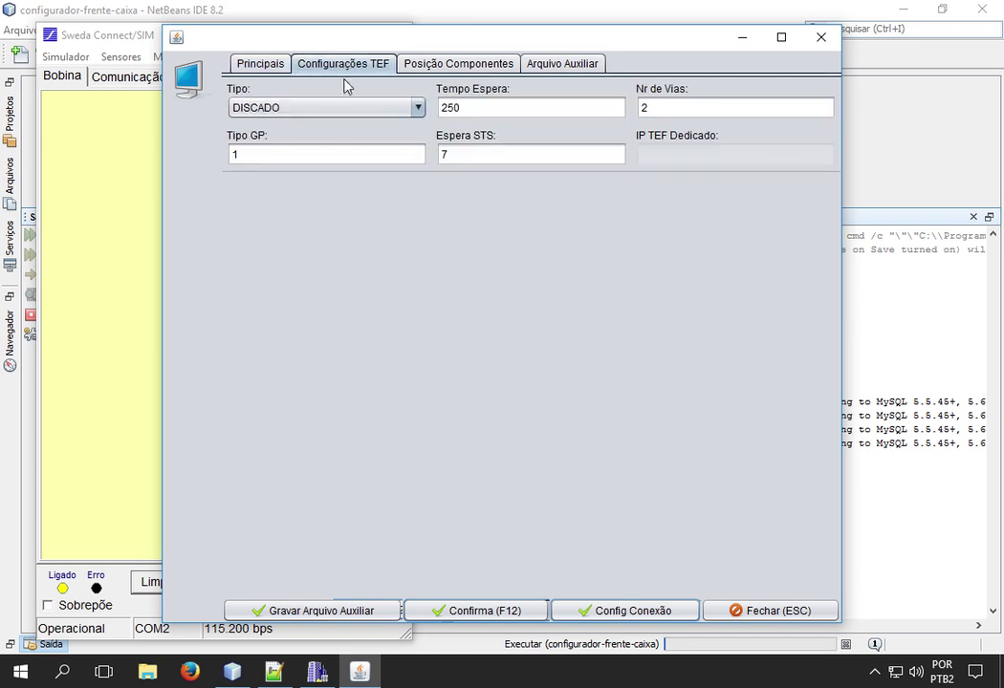
{"action": "left_click", "coordinate": [417, 111]}
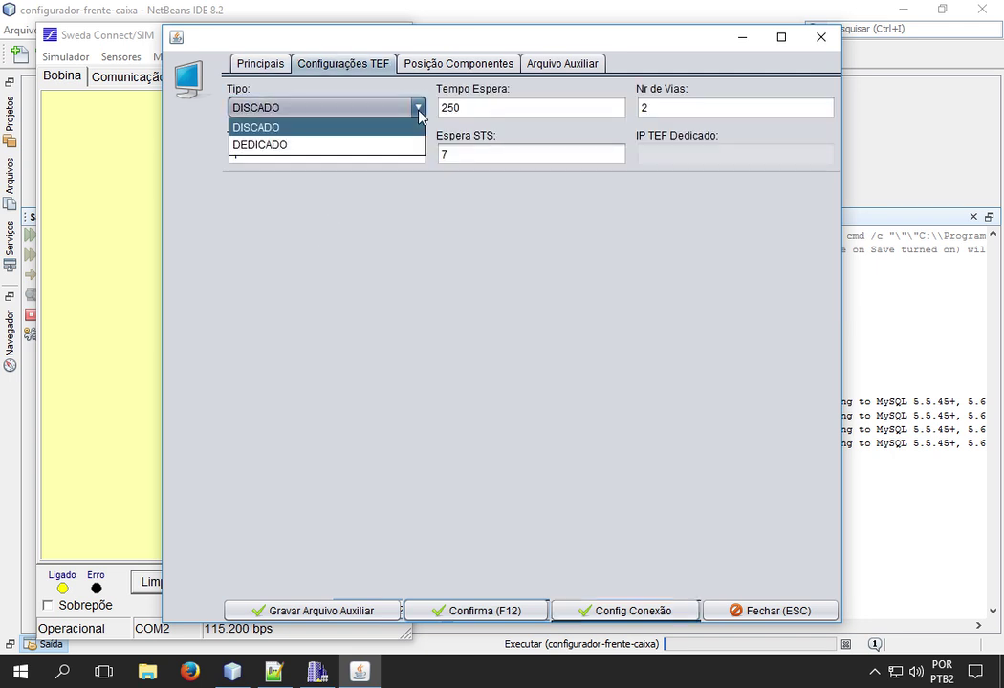
{"action": "left_click", "coordinate": [418, 110]}
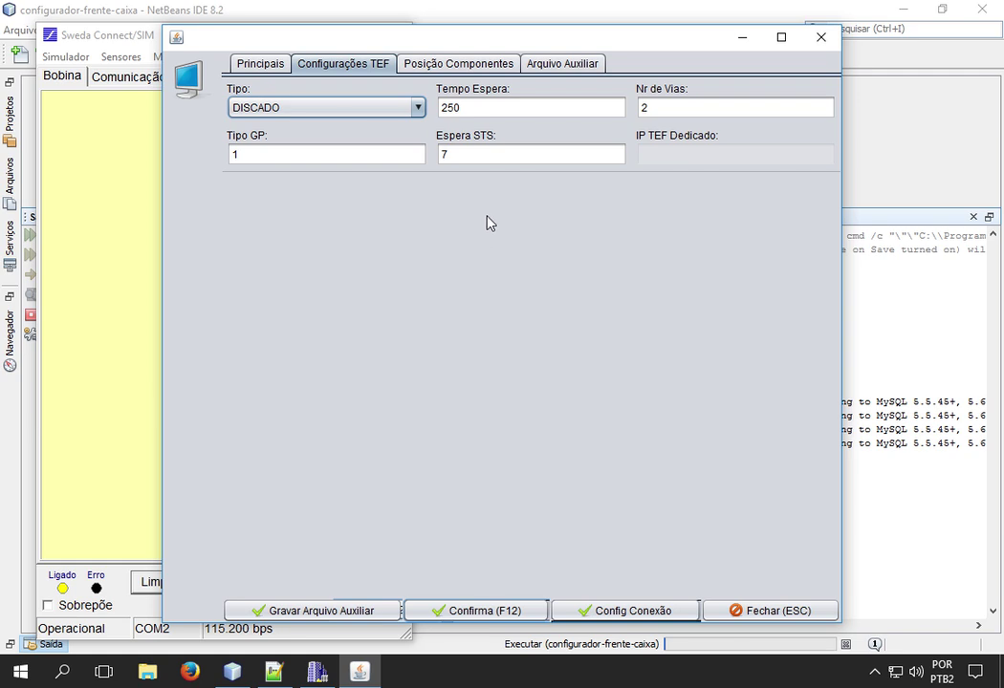
Examine the component positions stored for the 1024X768 and 800X600 resolutions, including the function-key texts for 1024X768
{"action": "left_click", "coordinate": [448, 67]}
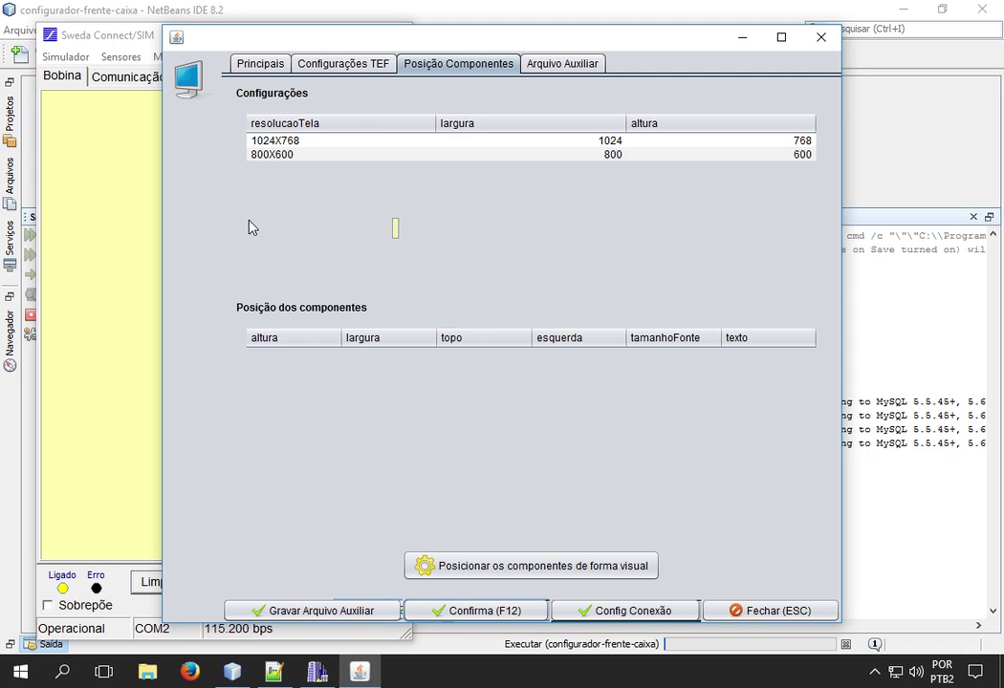
{"action": "left_click", "coordinate": [359, 141]}
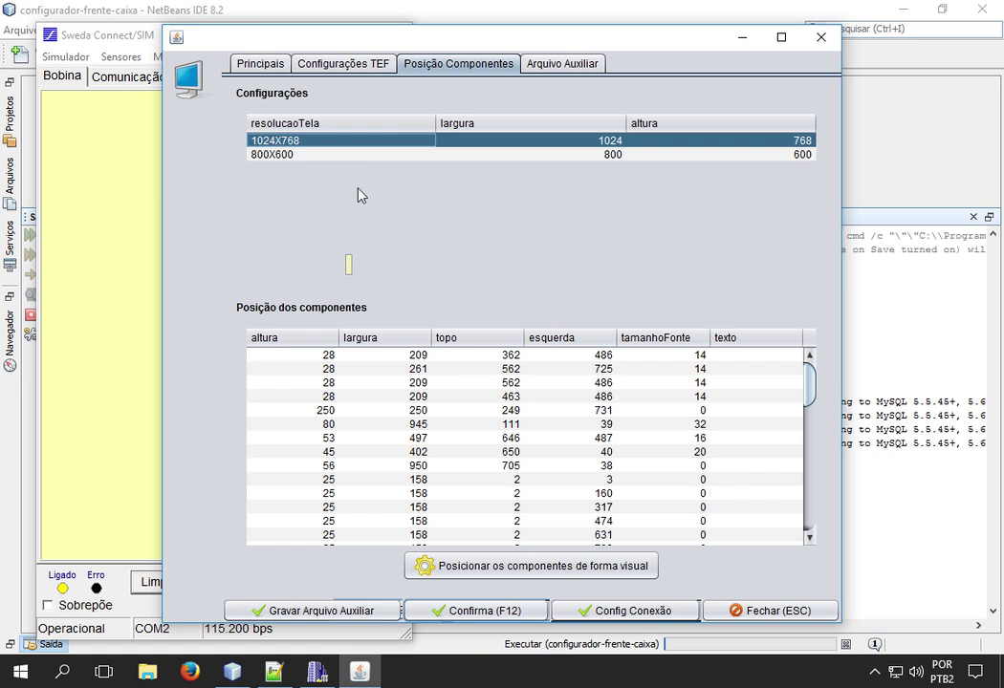
{"action": "left_click", "coordinate": [390, 156]}
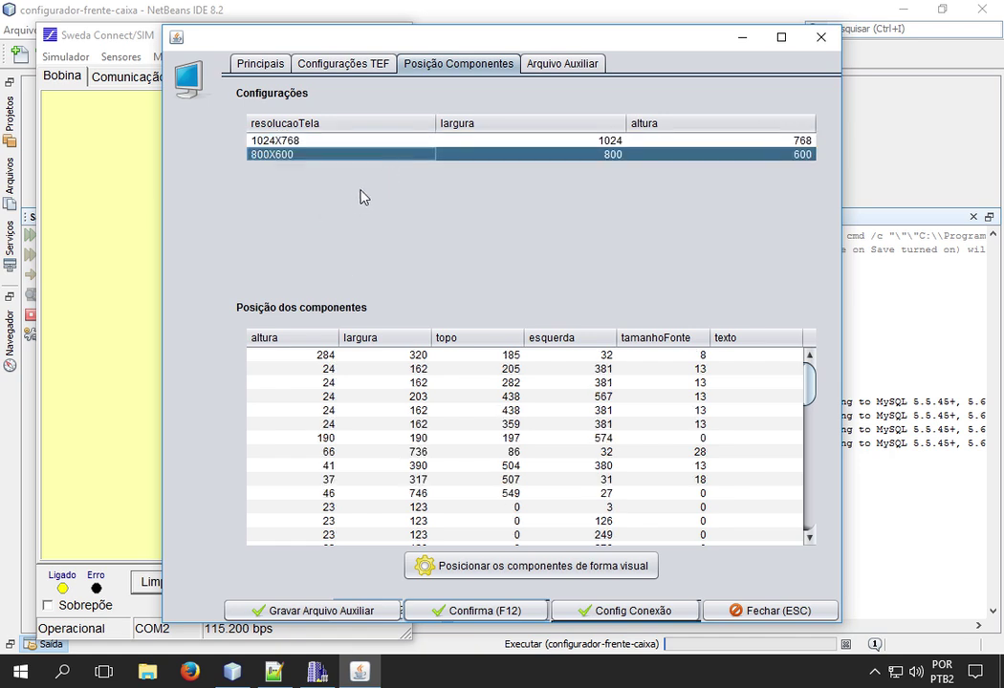
{"action": "left_click", "coordinate": [388, 142]}
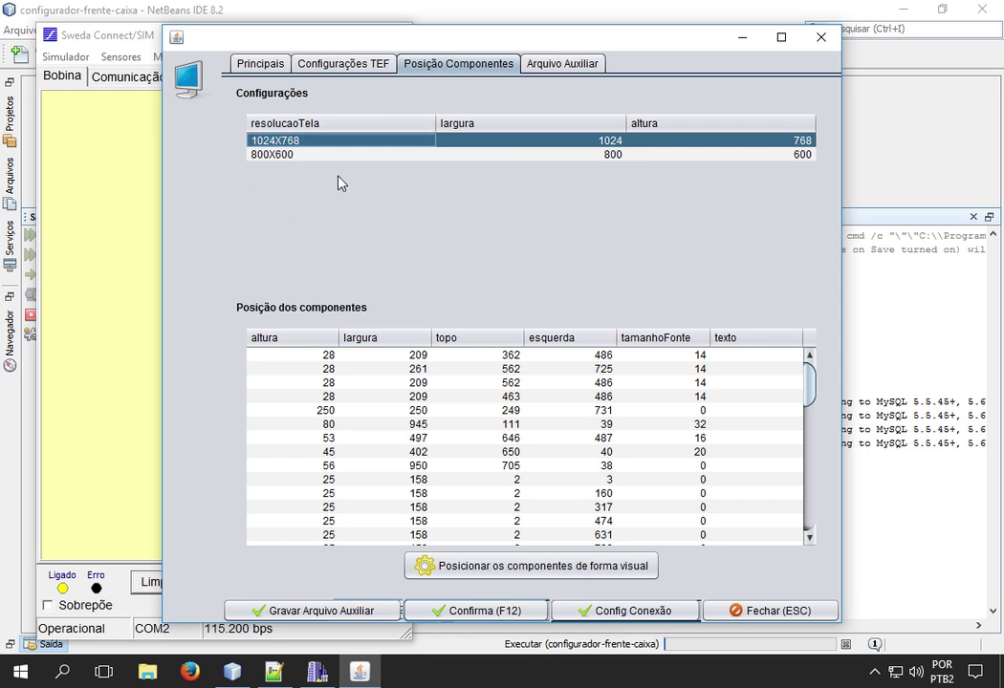
{"action": "left_click", "coordinate": [402, 154]}
{"action": "left_click", "coordinate": [410, 141]}
{"action": "left_click_drag", "start_coordinate": [805, 382], "coordinate": [811, 513]}
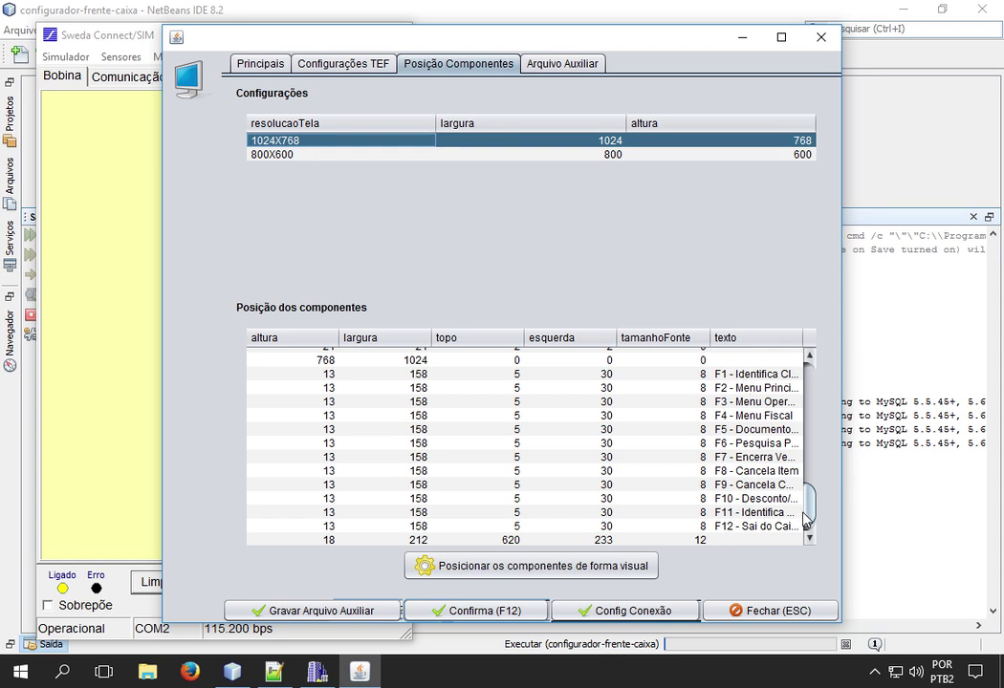
{"action": "scroll", "coordinate": [805, 521], "scroll_direction": "down", "scroll_amount": 1}
{"action": "left_click_drag", "start_coordinate": [806, 521], "coordinate": [806, 370]}
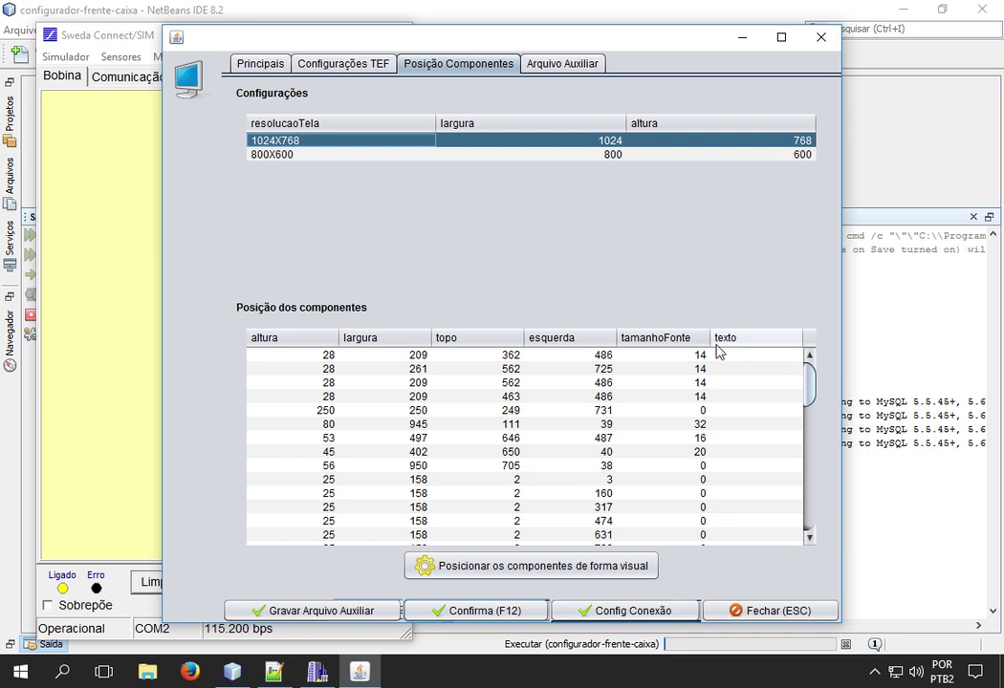
Open the visual component layout for 1024X768 and try to load erp_lite.png from the Imagens folder as its background image
{"action": "left_click", "coordinate": [507, 568]}
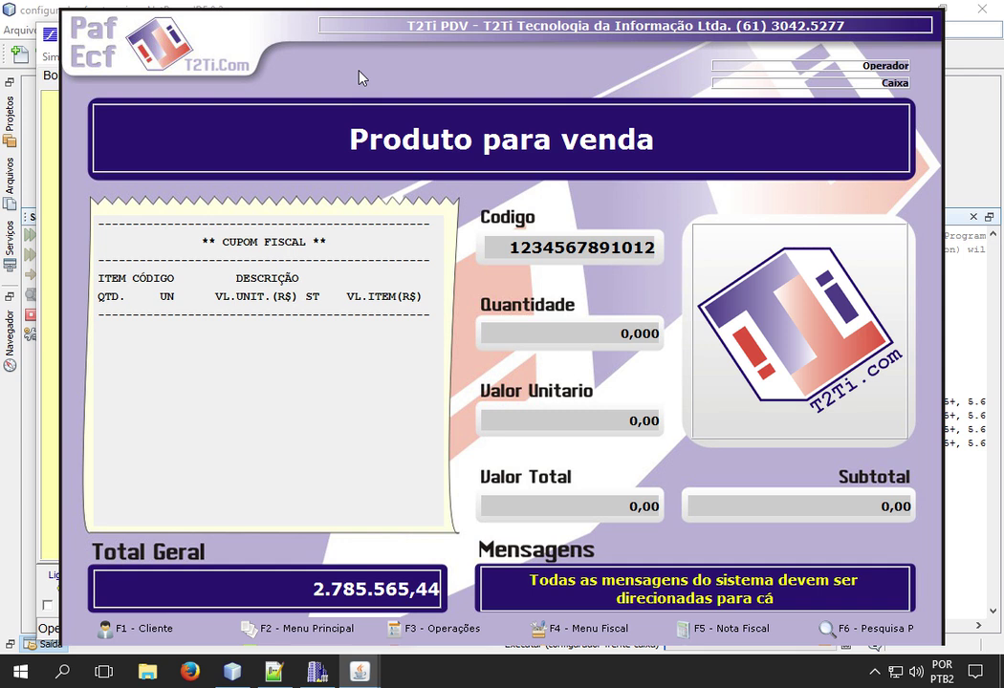
{"action": "right_click", "coordinate": [336, 115]}
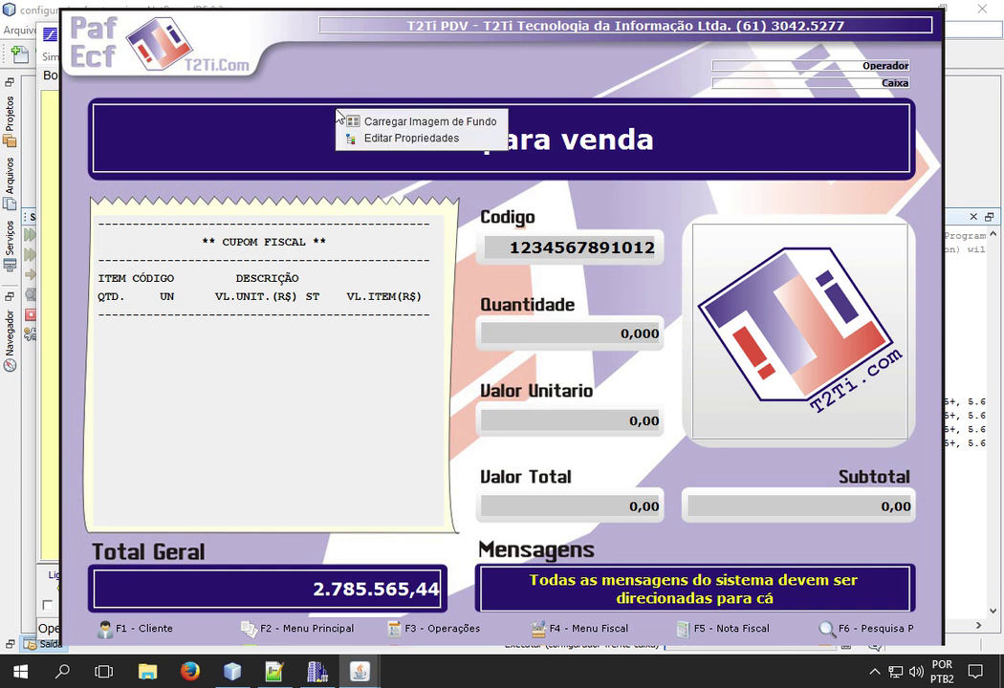
{"action": "left_click", "coordinate": [395, 131]}
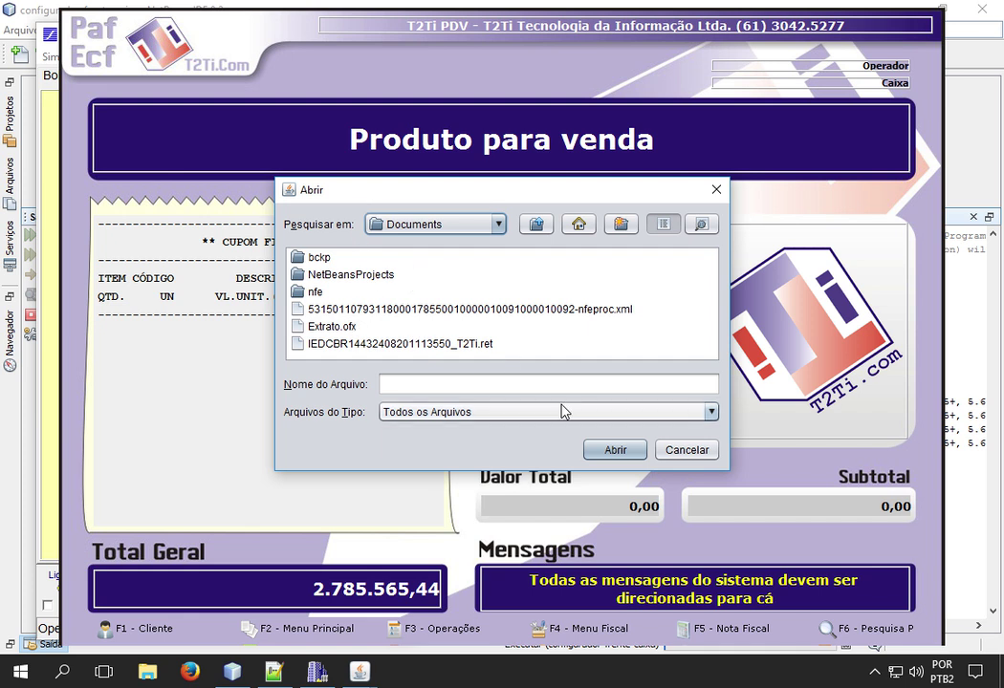
{"action": "left_click", "coordinate": [497, 225]}
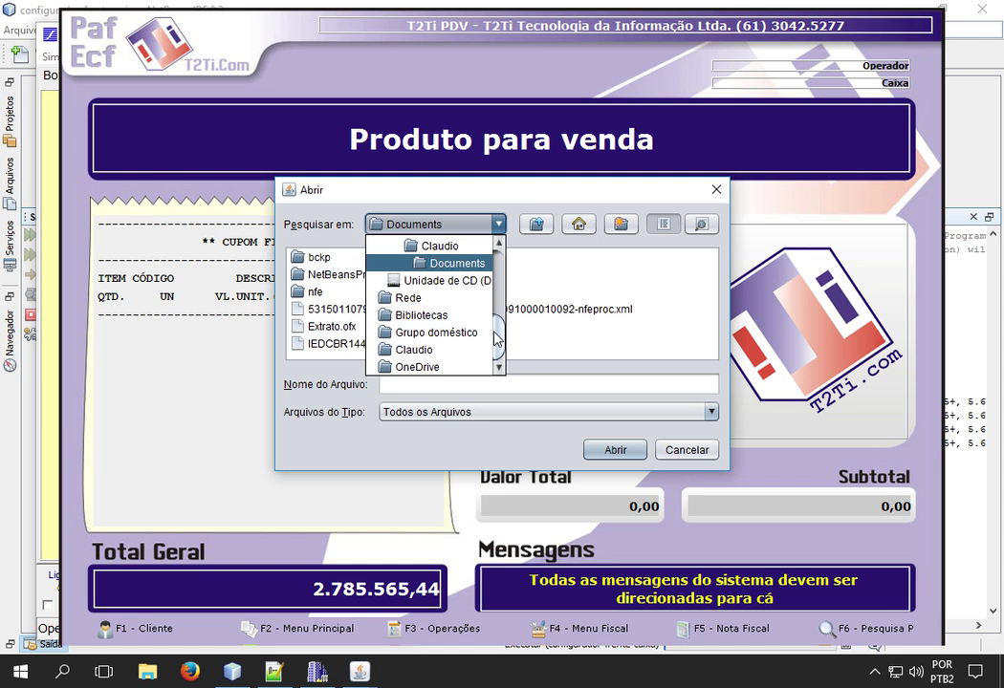
{"action": "scroll", "coordinate": [496, 295], "scroll_direction": "up", "scroll_amount": 3}
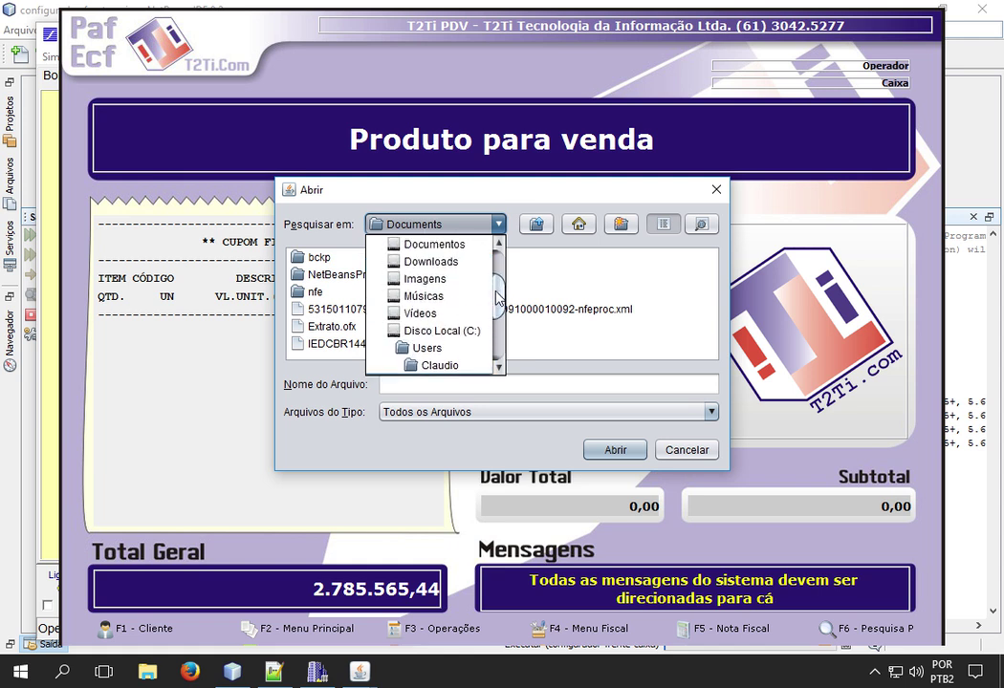
{"action": "left_click", "coordinate": [425, 278]}
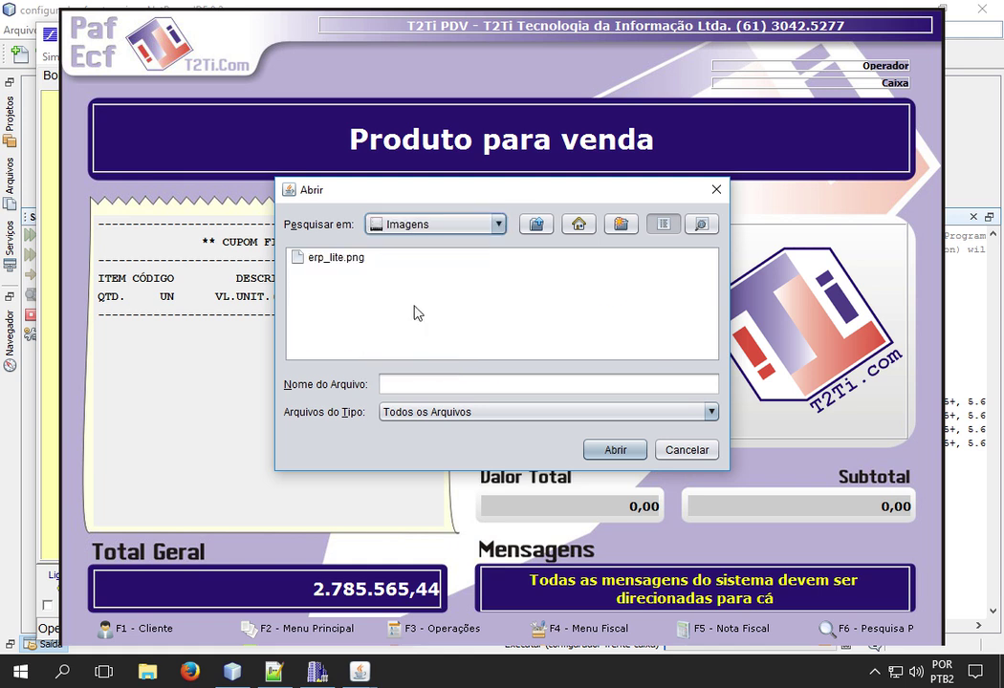
{"action": "left_click", "coordinate": [334, 258]}
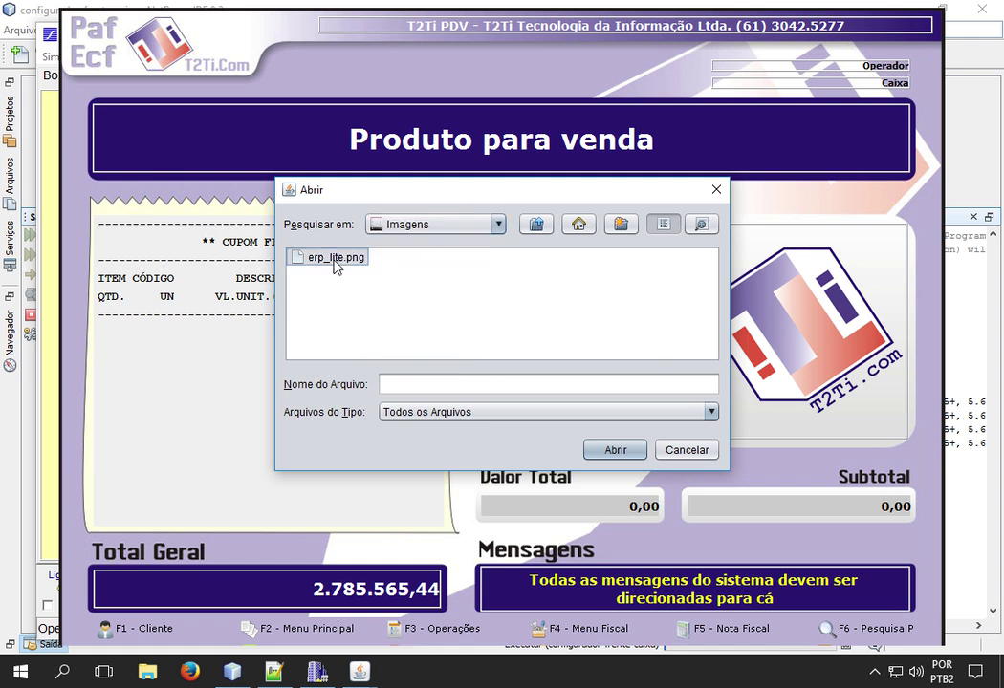
{"action": "left_click", "coordinate": [630, 454]}
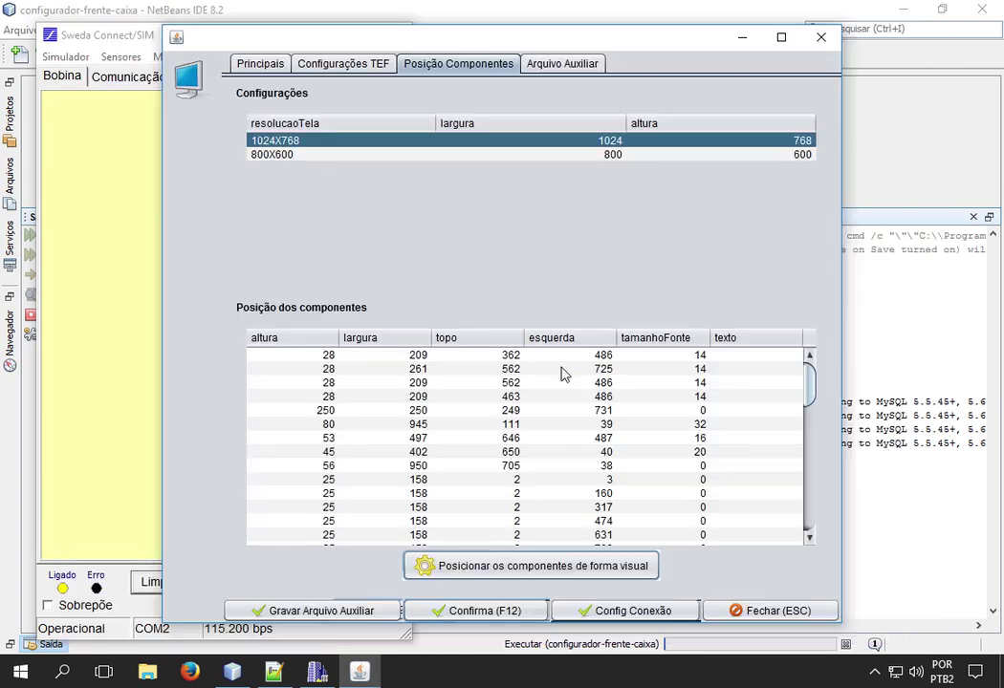
Open the visual component layout for 1024X768, switch to NetBeans and expand the project's src/main/resources/imgLayout folder
{"action": "left_click", "coordinate": [534, 570]}
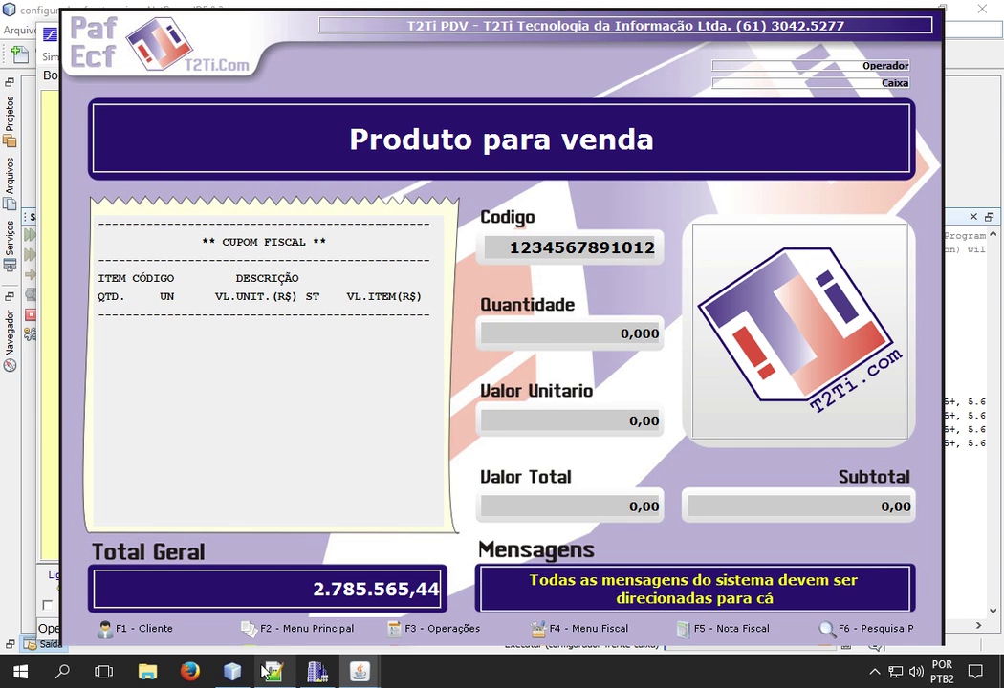
{"action": "left_click", "coordinate": [232, 674]}
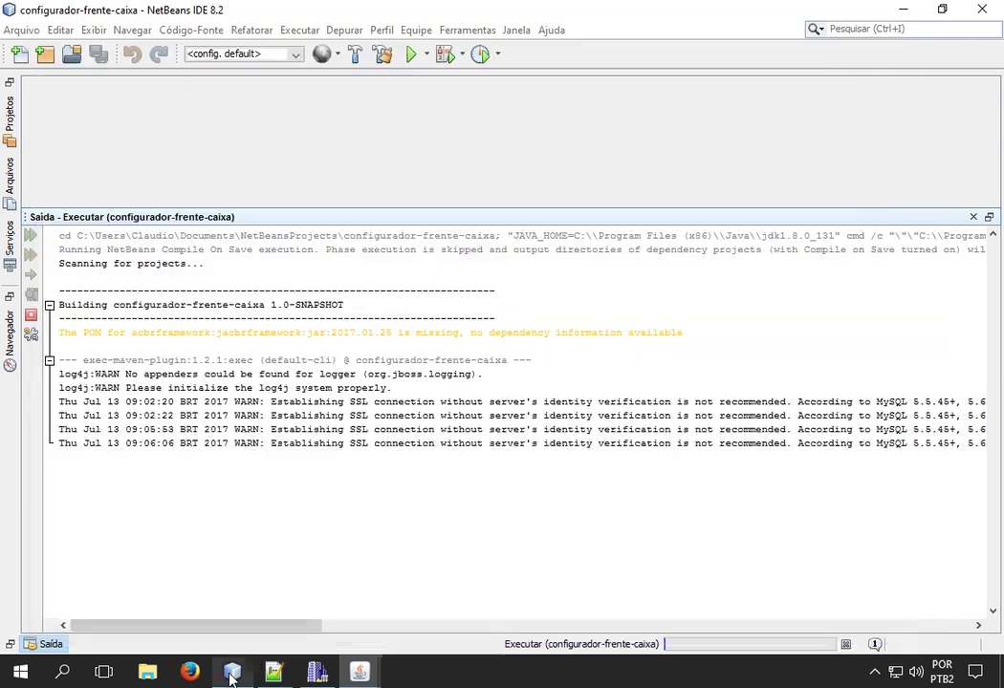
{"action": "left_click", "coordinate": [10, 113]}
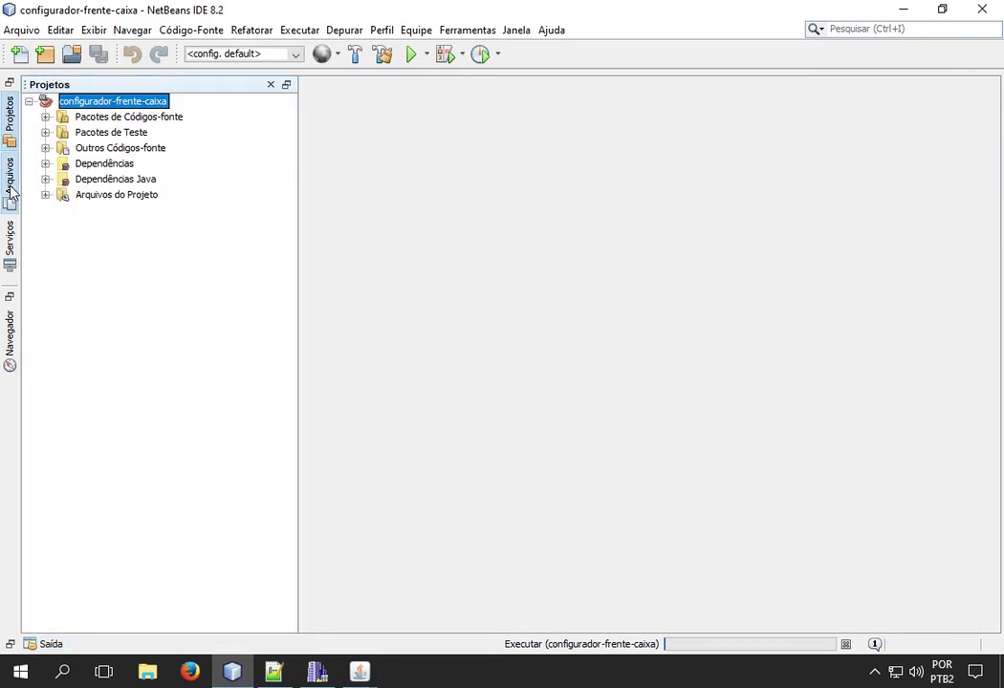
{"action": "left_click", "coordinate": [10, 163]}
{"action": "left_click", "coordinate": [29, 101]}
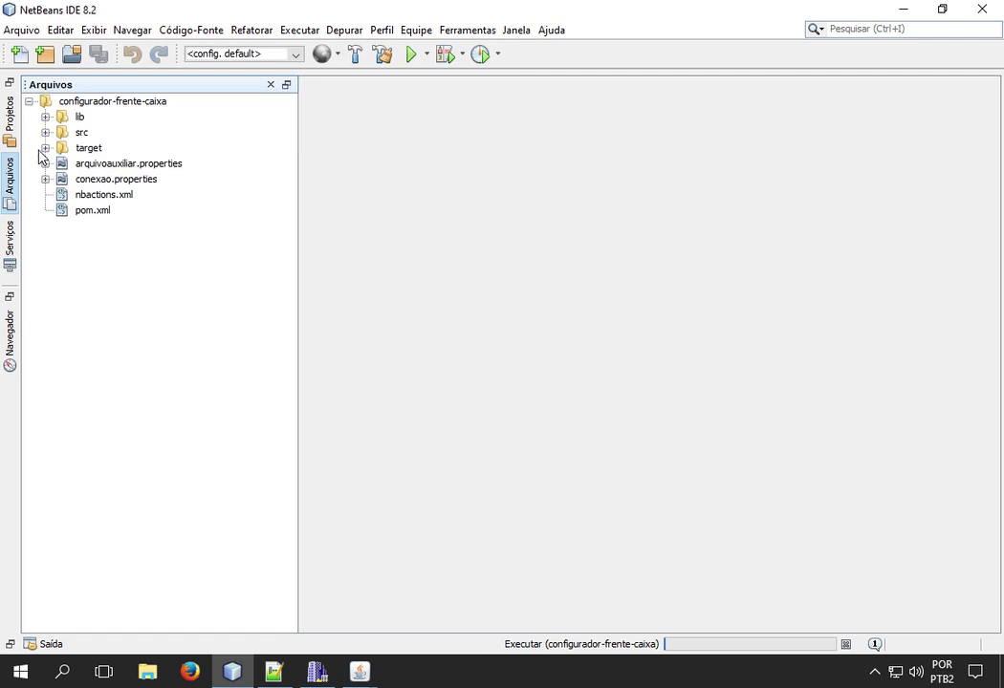
{"action": "left_click", "coordinate": [45, 132]}
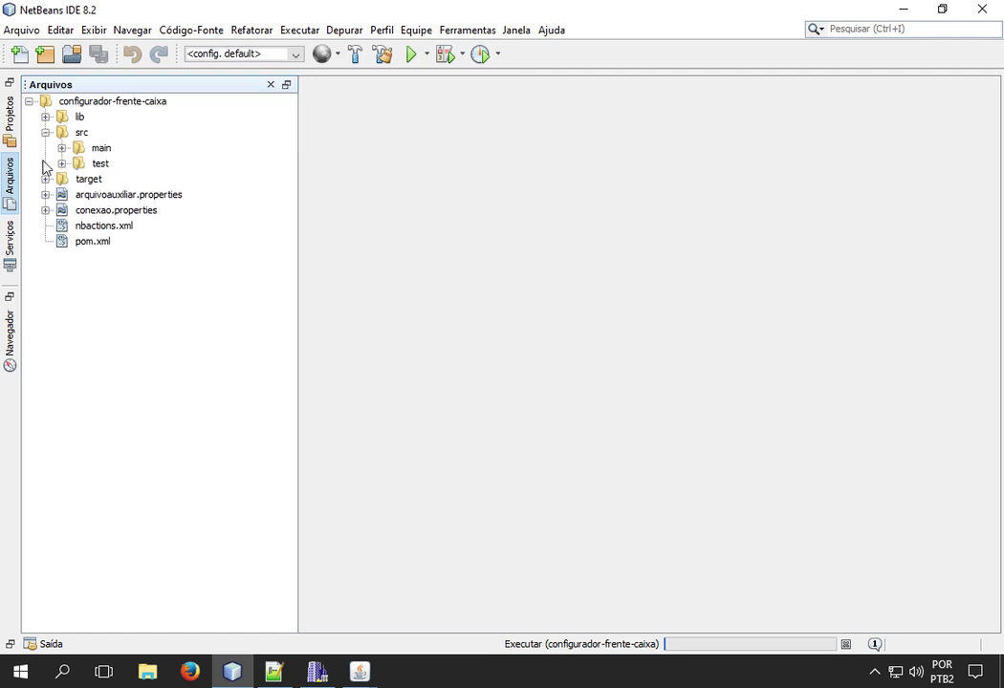
{"action": "left_click", "coordinate": [61, 148]}
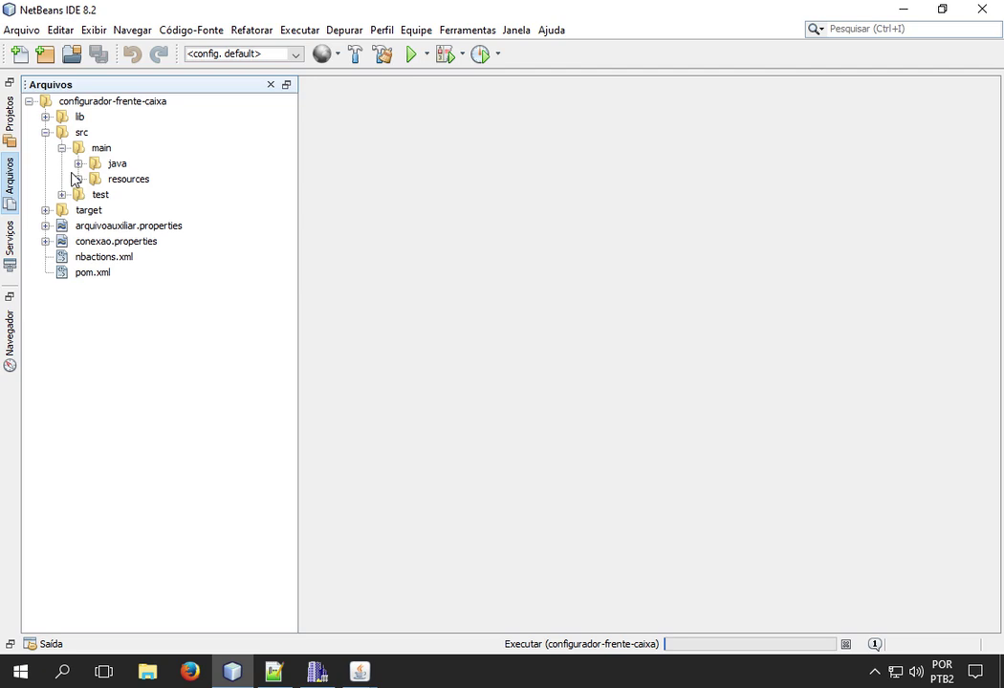
{"action": "left_click", "coordinate": [78, 179]}
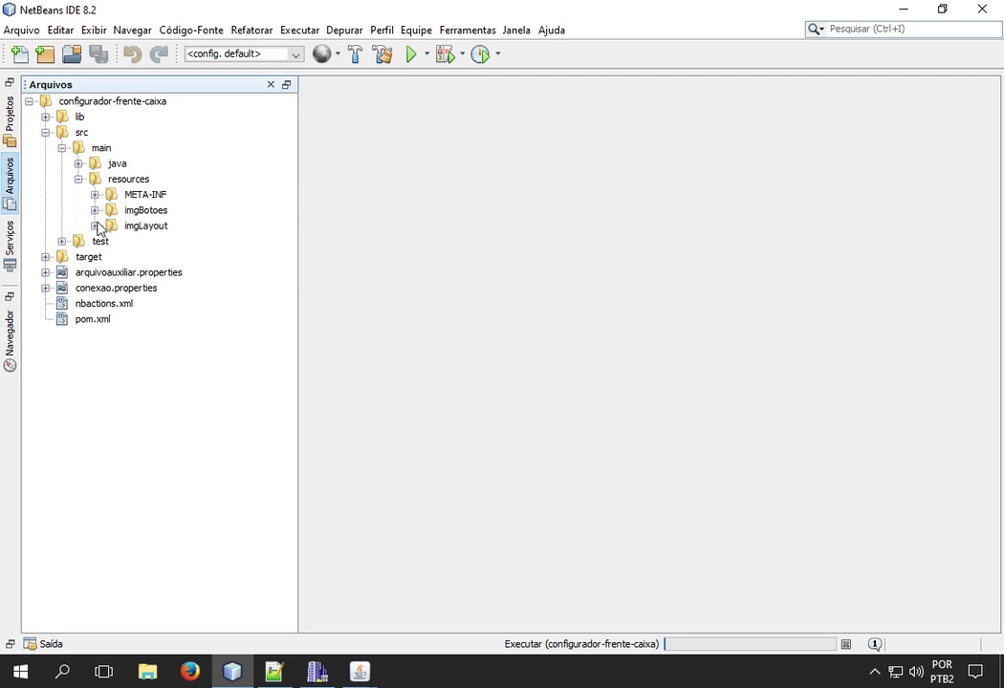
{"action": "left_click", "coordinate": [94, 225]}
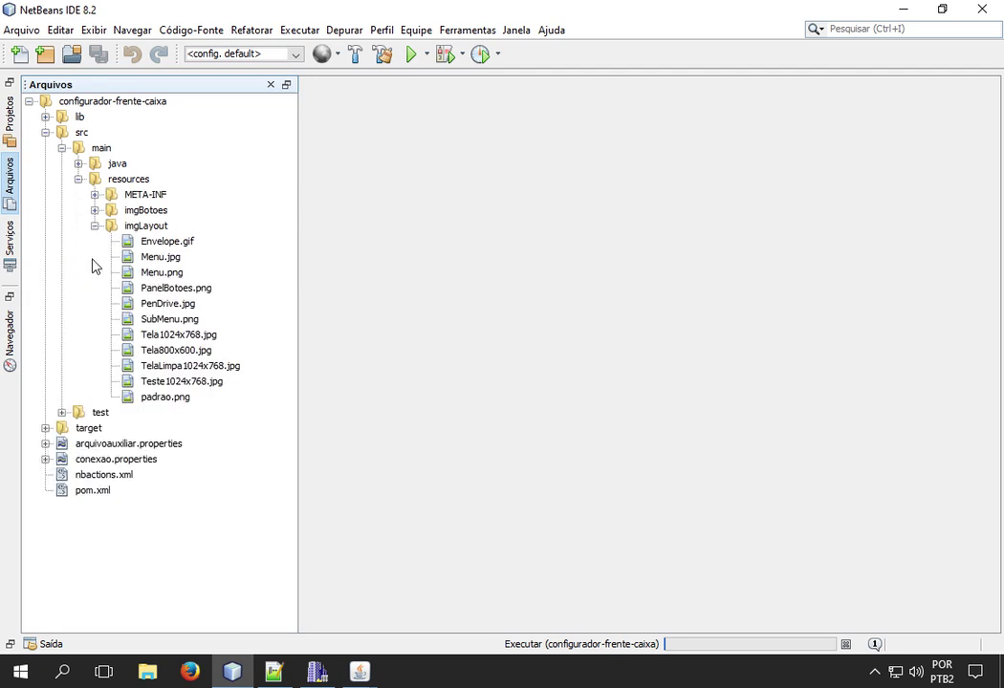
View the background images Tela800x600.jpg and Tela1024x768.jpg from the imgLayout folder
{"action": "double_click", "coordinate": [167, 351]}
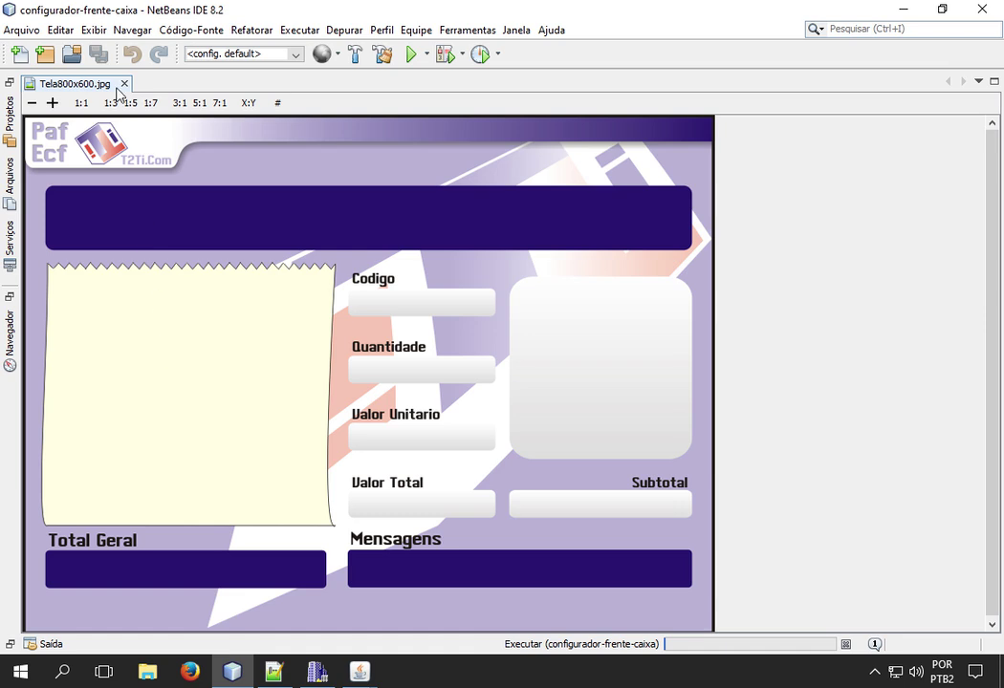
{"action": "left_click", "coordinate": [123, 84]}
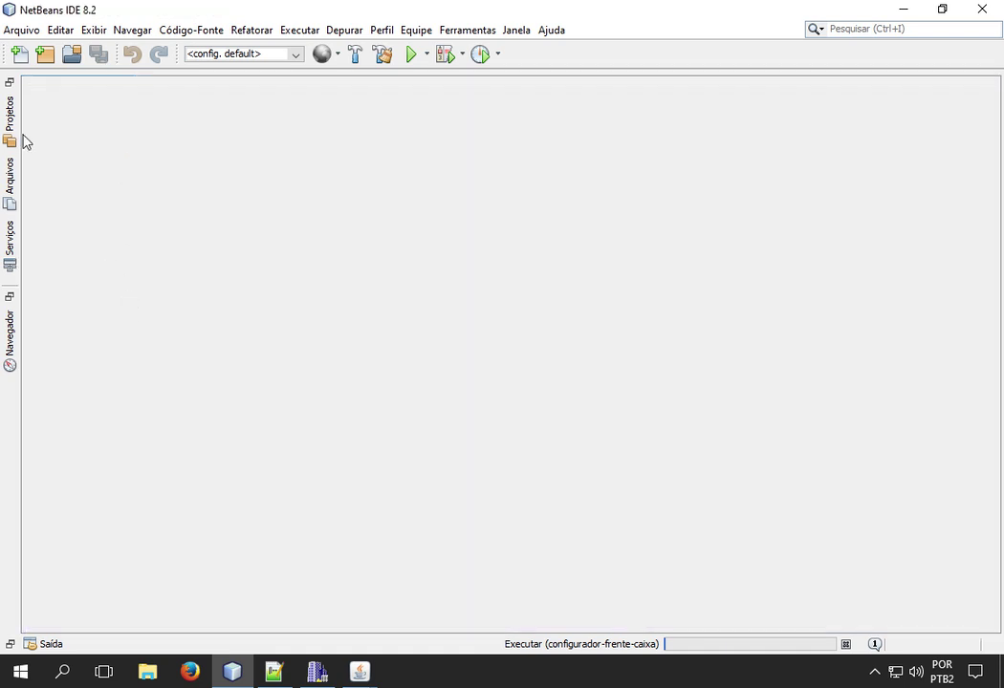
{"action": "left_click", "coordinate": [10, 175]}
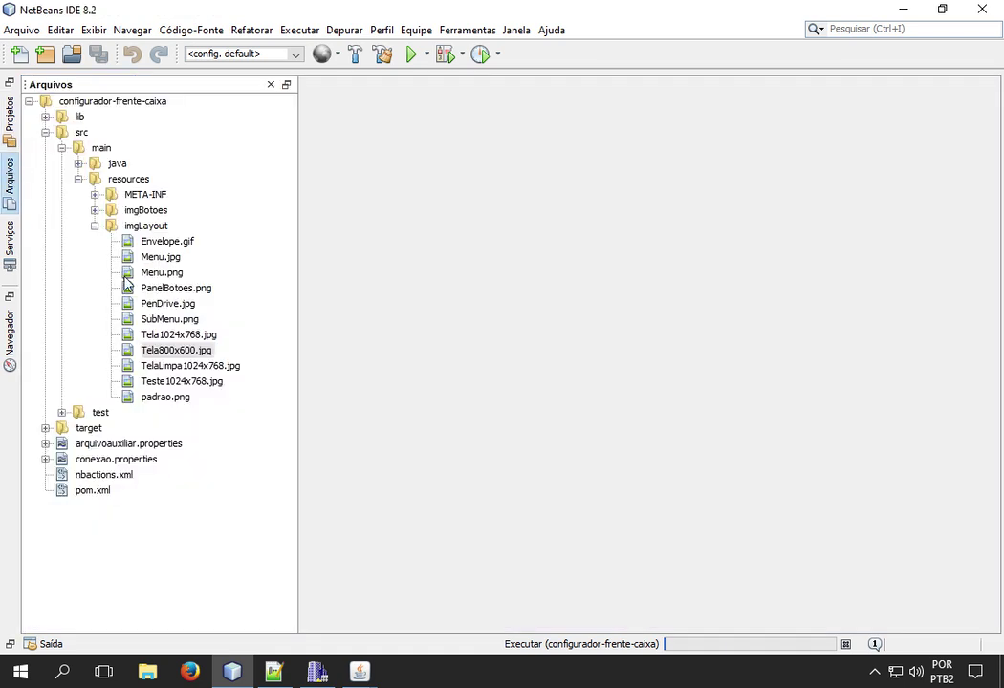
{"action": "double_click", "coordinate": [178, 335]}
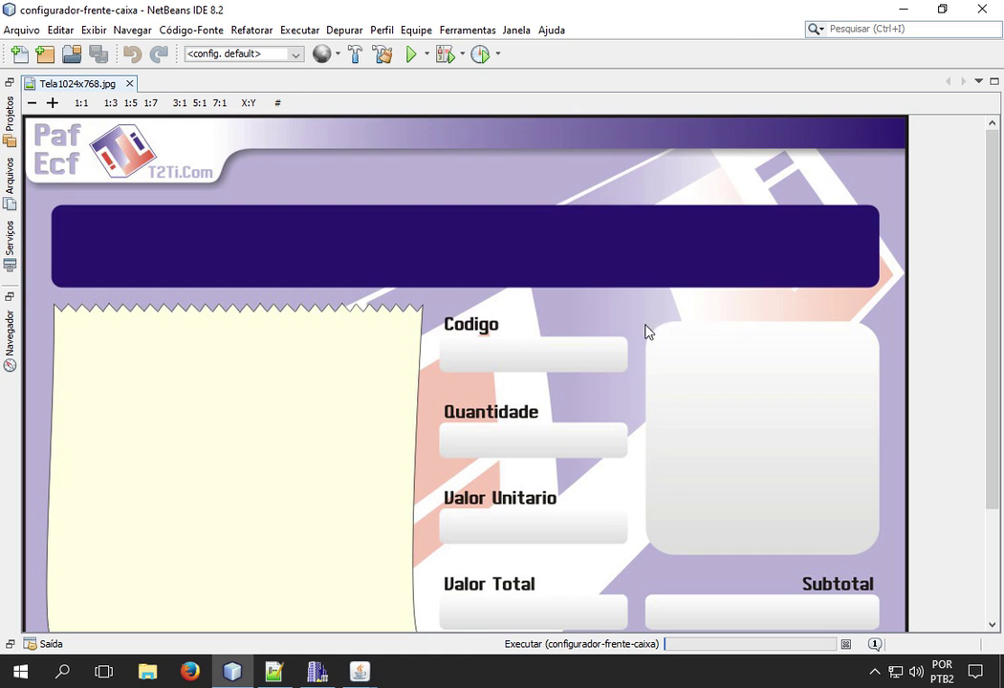
{"action": "scroll", "coordinate": [858, 326], "scroll_direction": "down", "scroll_amount": 2}
{"action": "scroll", "coordinate": [761, 376], "scroll_direction": "up", "scroll_amount": 2}
{"action": "scroll", "coordinate": [755, 377], "scroll_direction": "down", "scroll_amount": 1}
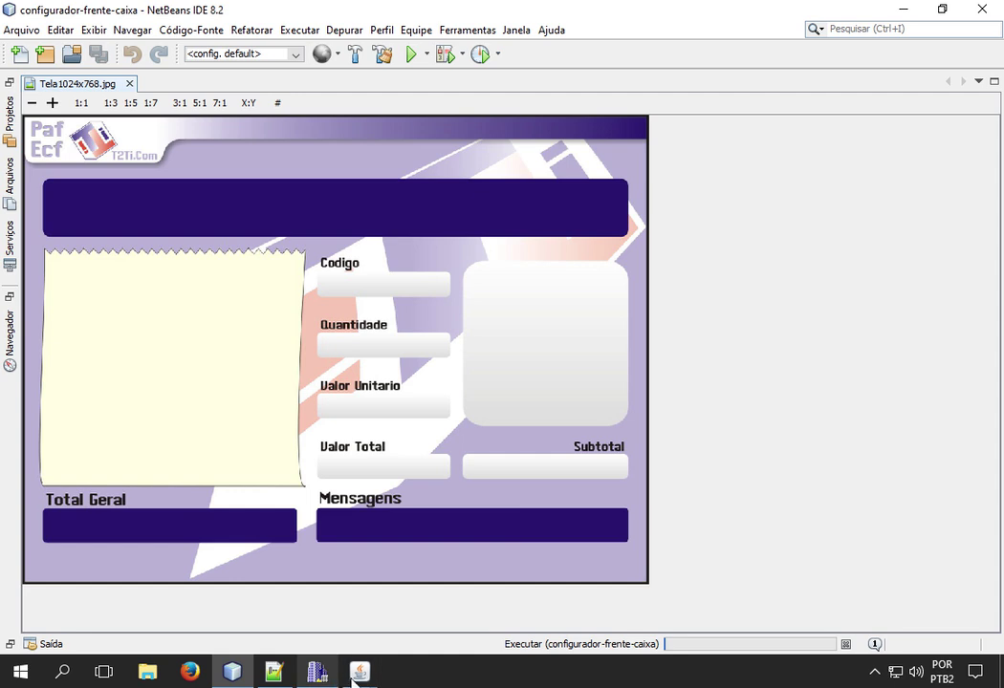
Return to the visual layout and slightly reposition the product title, Codigo field, product image, Quantidade field, message text and Total Geral value
{"action": "mouse_move", "coordinate": [368, 677]}
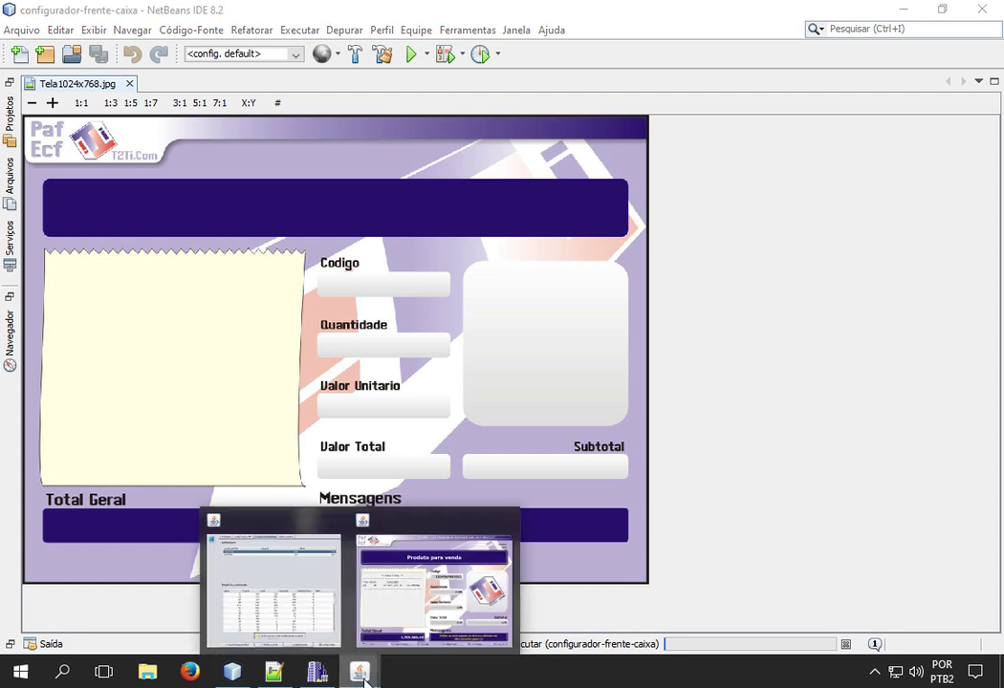
{"action": "left_click", "coordinate": [398, 625]}
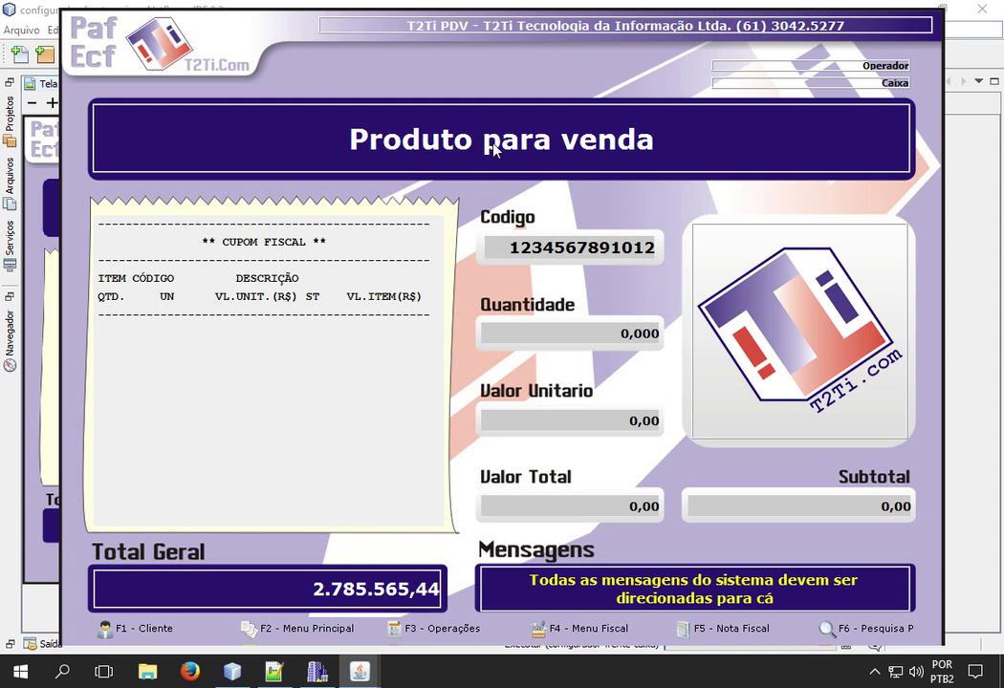
{"action": "mouse_move", "coordinate": [489, 152]}
{"action": "left_mouse_down"}
{"action": "mouse_move", "coordinate": [464, 206]}
{"action": "mouse_move", "coordinate": [474, 145]}
{"action": "mouse_move", "coordinate": [491, 130]}
{"action": "mouse_move", "coordinate": [465, 92]}
{"action": "mouse_move", "coordinate": [524, 188]}
{"action": "mouse_move", "coordinate": [493, 173]}
{"action": "mouse_move", "coordinate": [489, 153]}
{"action": "mouse_move", "coordinate": [458, 196]}
{"action": "mouse_move", "coordinate": [396, 227]}
{"action": "mouse_move", "coordinate": [486, 183]}
{"action": "mouse_move", "coordinate": [490, 149]}
{"action": "left_mouse_up"}
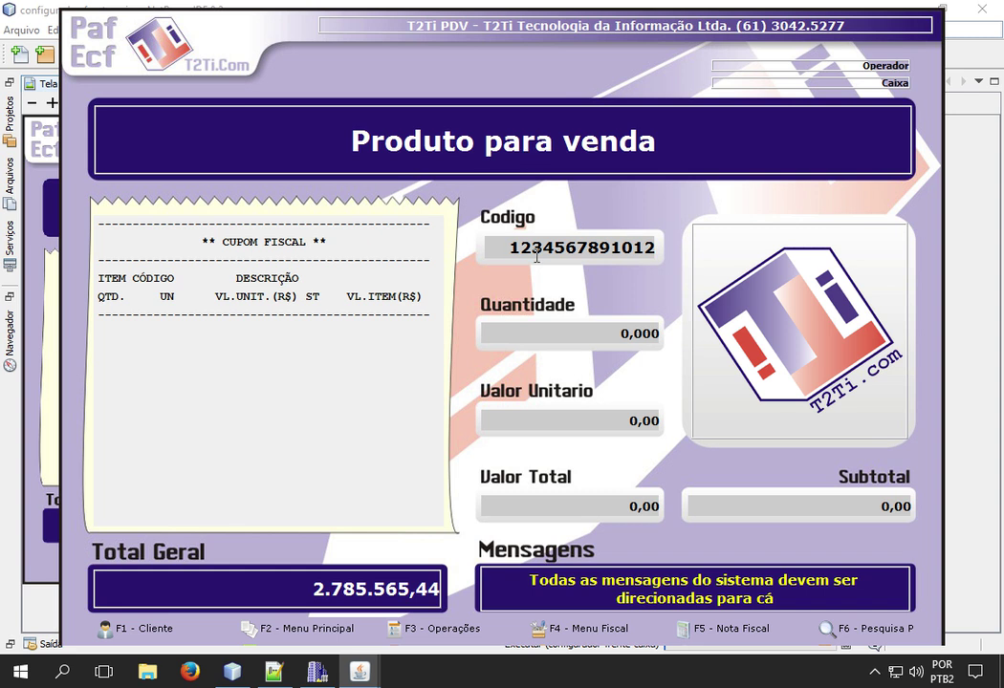
{"action": "left_click_drag", "start_coordinate": [565, 247], "coordinate": [620, 246]}
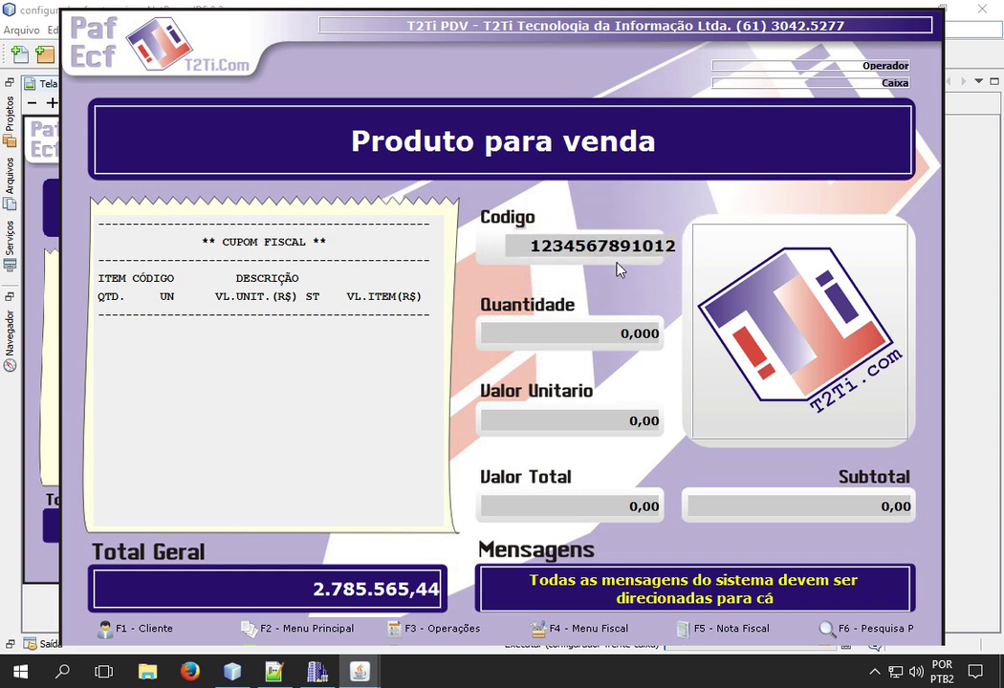
{"action": "mouse_move", "coordinate": [798, 328]}
{"action": "left_mouse_down"}
{"action": "mouse_move", "coordinate": [782, 242]}
{"action": "mouse_move", "coordinate": [667, 231]}
{"action": "mouse_move", "coordinate": [446, 278]}
{"action": "mouse_move", "coordinate": [687, 282]}
{"action": "mouse_move", "coordinate": [789, 338]}
{"action": "mouse_move", "coordinate": [797, 325]}
{"action": "mouse_move", "coordinate": [801, 334]}
{"action": "left_mouse_up"}
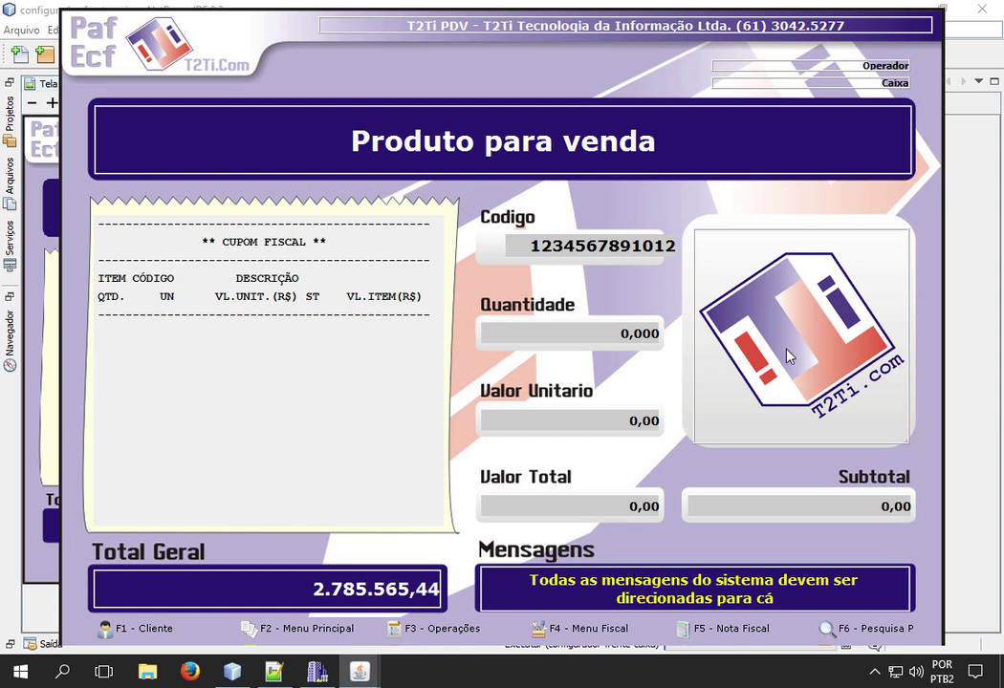
{"action": "left_click_drag", "start_coordinate": [614, 323], "coordinate": [589, 336]}
{"action": "mouse_move", "coordinate": [615, 579]}
{"action": "left_mouse_down"}
{"action": "mouse_move", "coordinate": [588, 531]}
{"action": "mouse_move", "coordinate": [617, 585]}
{"action": "left_mouse_up"}
{"action": "mouse_move", "coordinate": [399, 574]}
{"action": "left_mouse_down"}
{"action": "mouse_move", "coordinate": [477, 467]}
{"action": "mouse_move", "coordinate": [392, 563]}
{"action": "mouse_move", "coordinate": [383, 590]}
{"action": "left_mouse_up"}
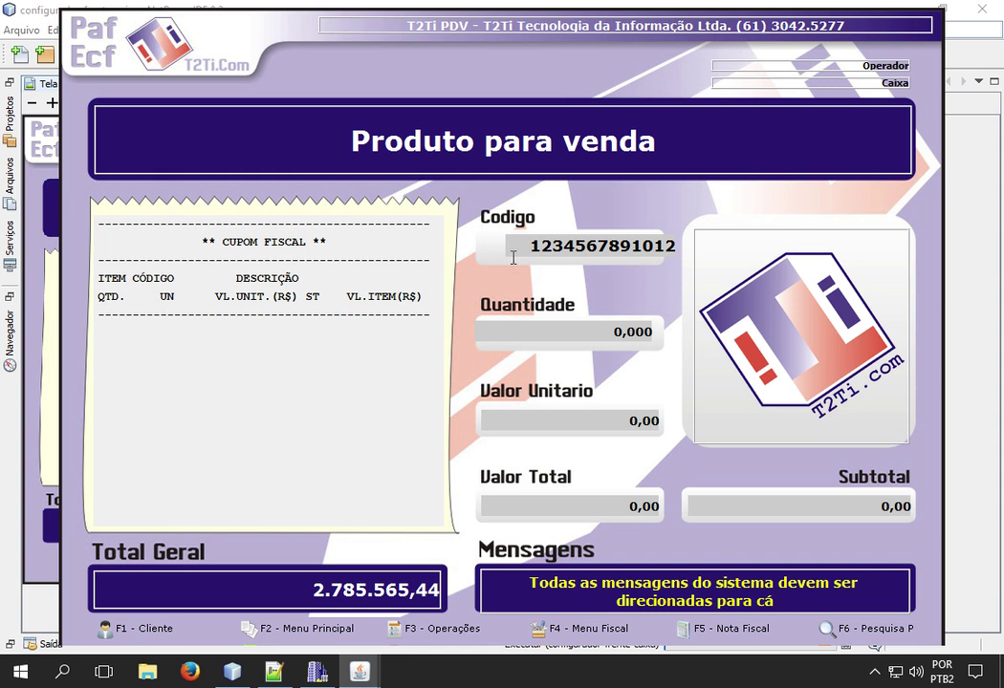
Set the text property of the Codigo field to 45678 and close its properties
{"action": "right_click", "coordinate": [586, 250]}
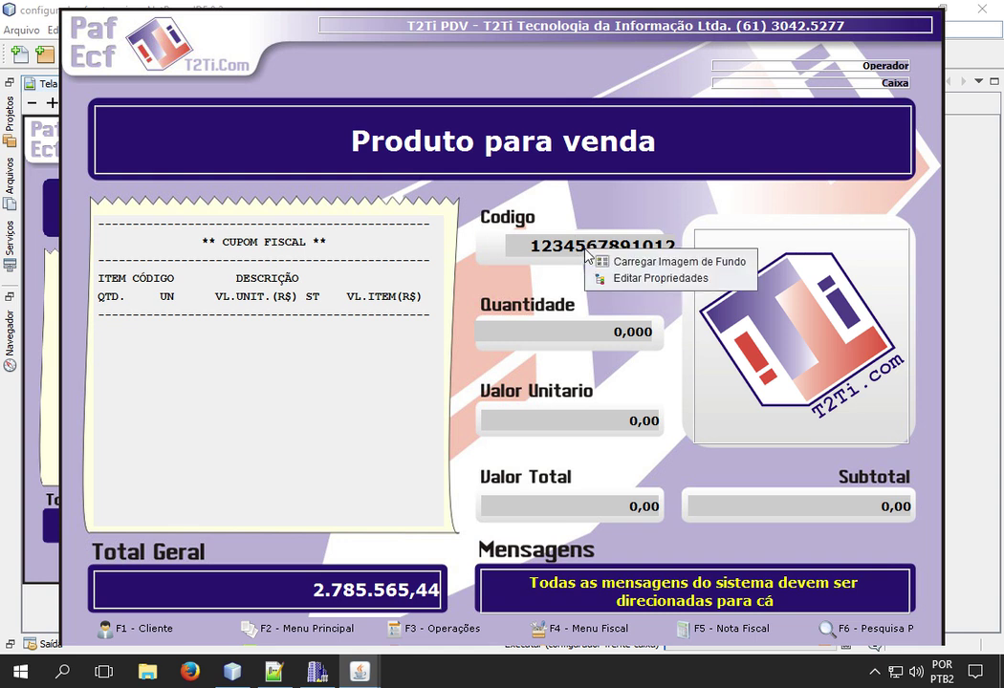
{"action": "left_click", "coordinate": [620, 278]}
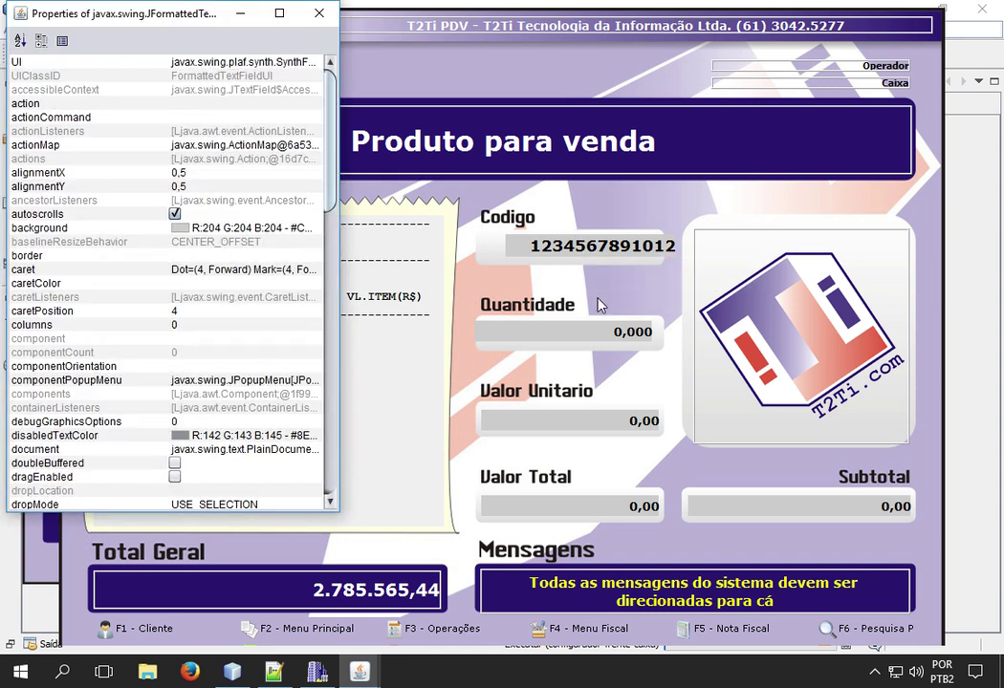
{"action": "left_click_drag", "start_coordinate": [335, 161], "coordinate": [325, 440]}
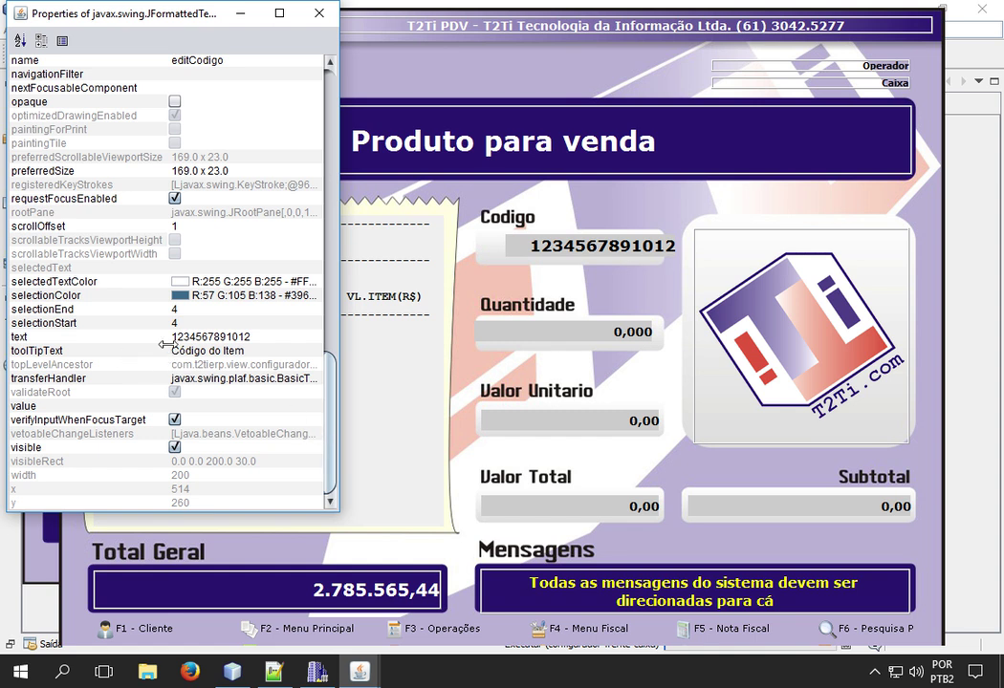
{"action": "left_click", "coordinate": [261, 335]}
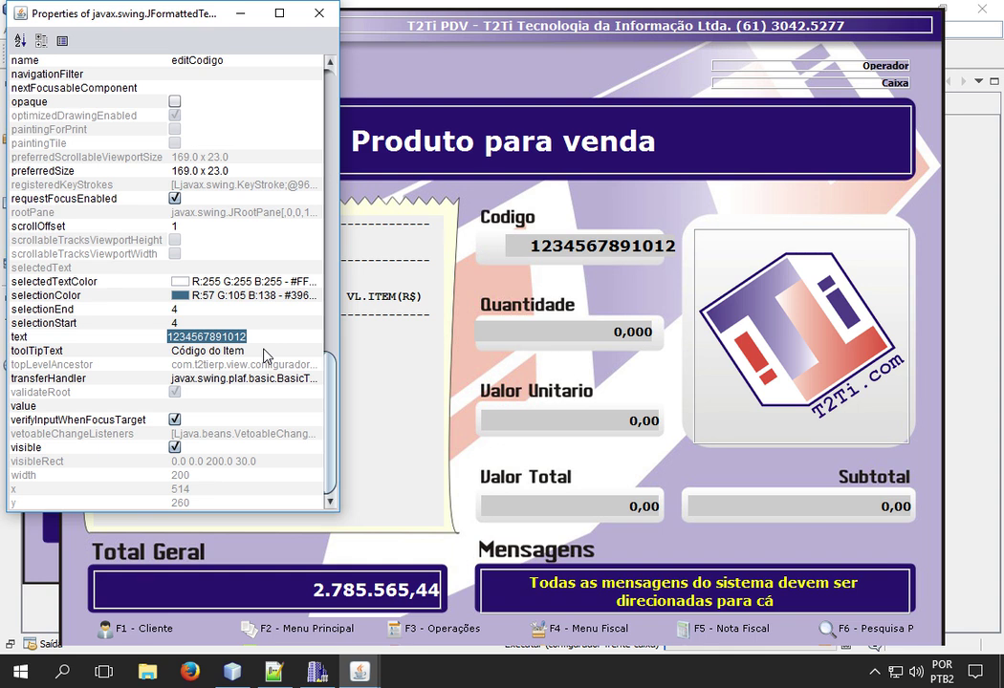
{"action": "type", "text": "45678"}
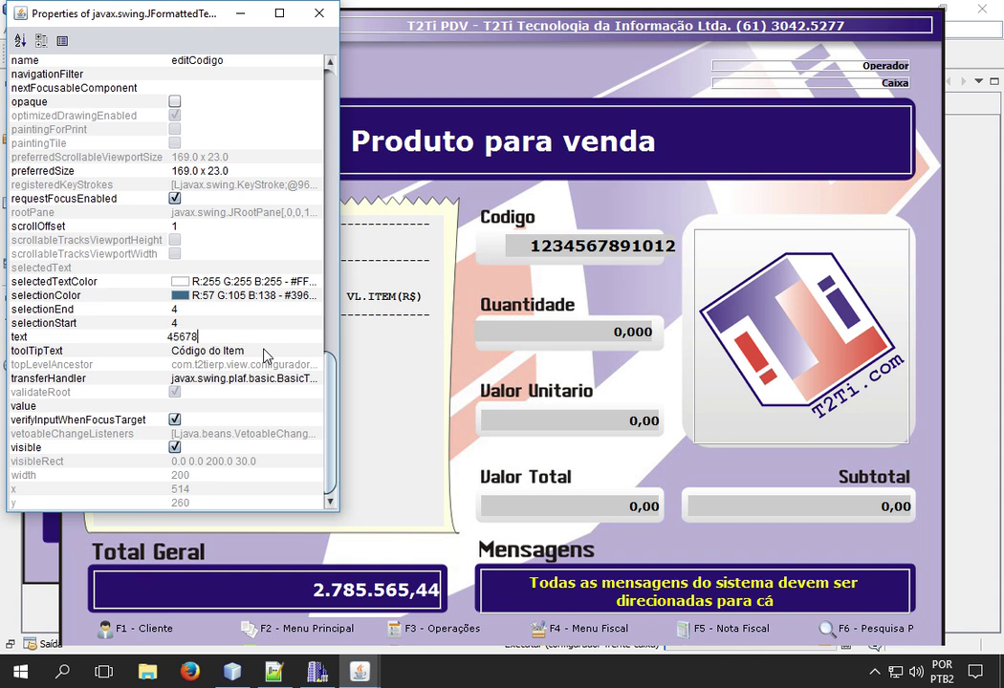
{"action": "key", "text": "Return"}
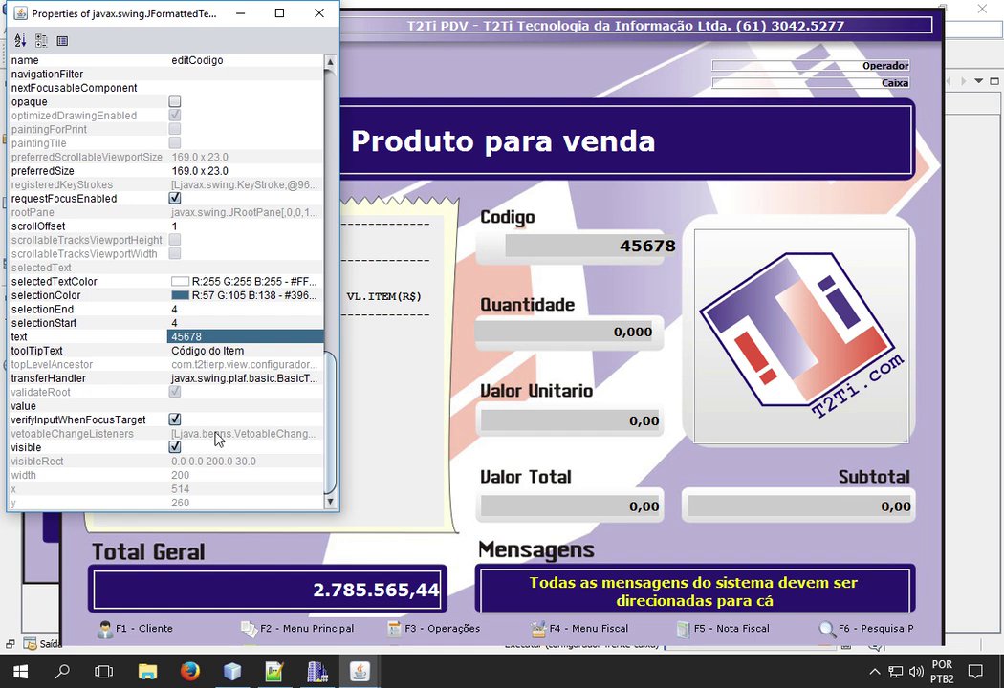
{"action": "left_click_drag", "start_coordinate": [334, 430], "coordinate": [339, 124]}
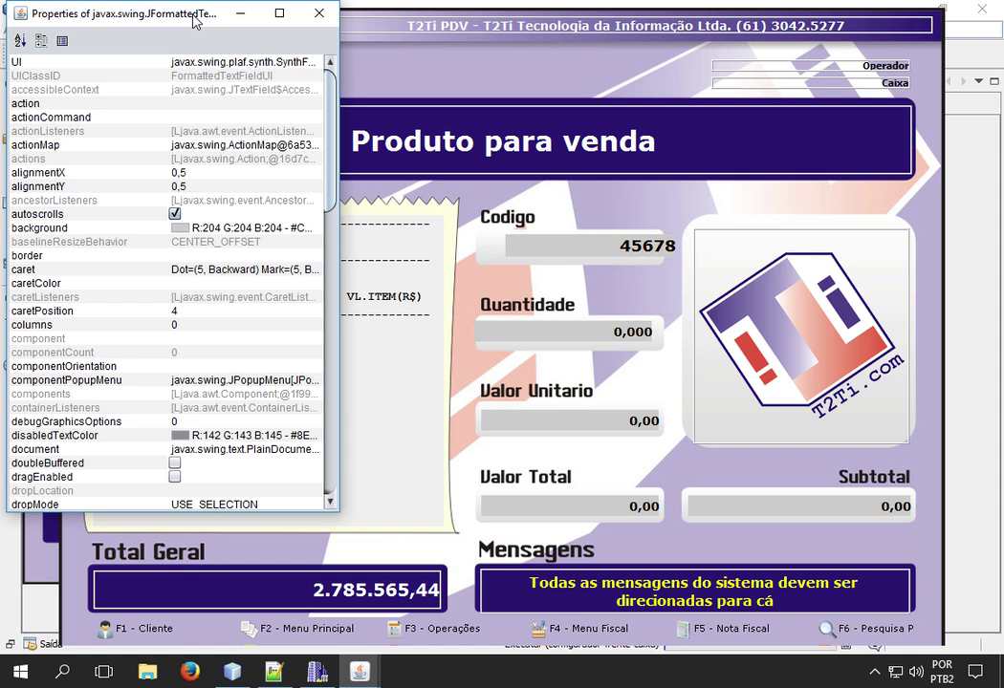
{"action": "left_click", "coordinate": [323, 12]}
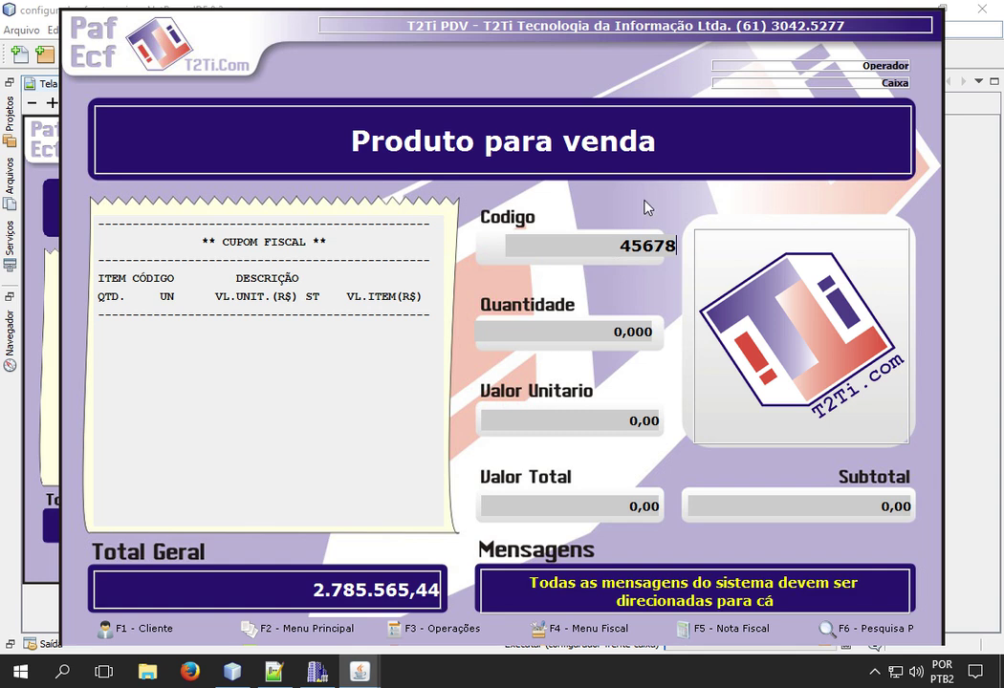
Close the visual layout and return to the configurator to review the component positions listed for 1024X768
{"action": "key", "text": "Return"}
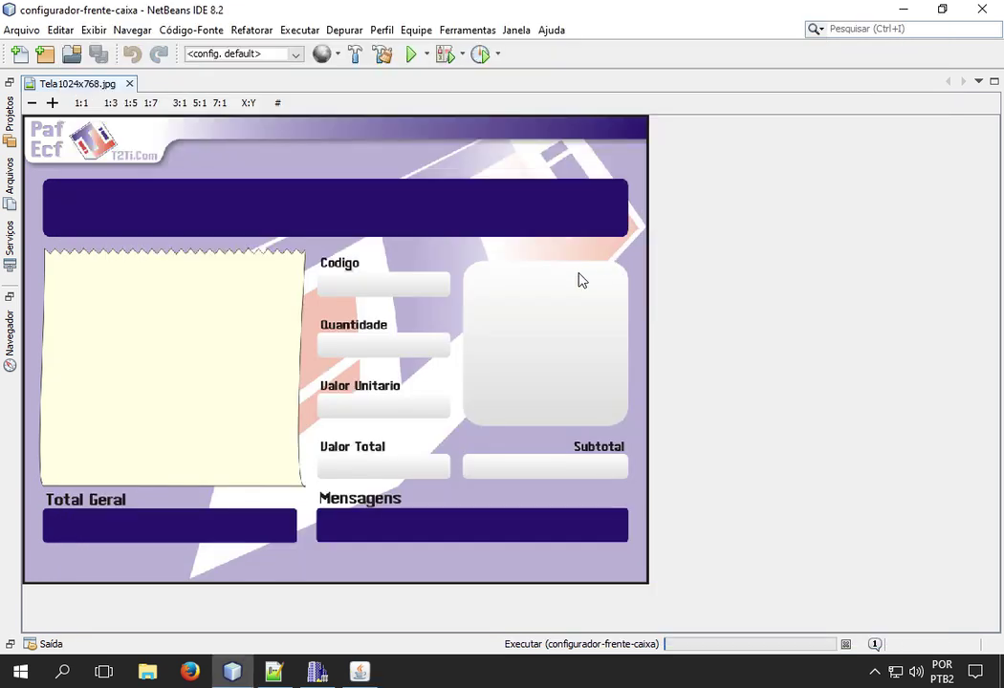
{"action": "left_click", "coordinate": [362, 672]}
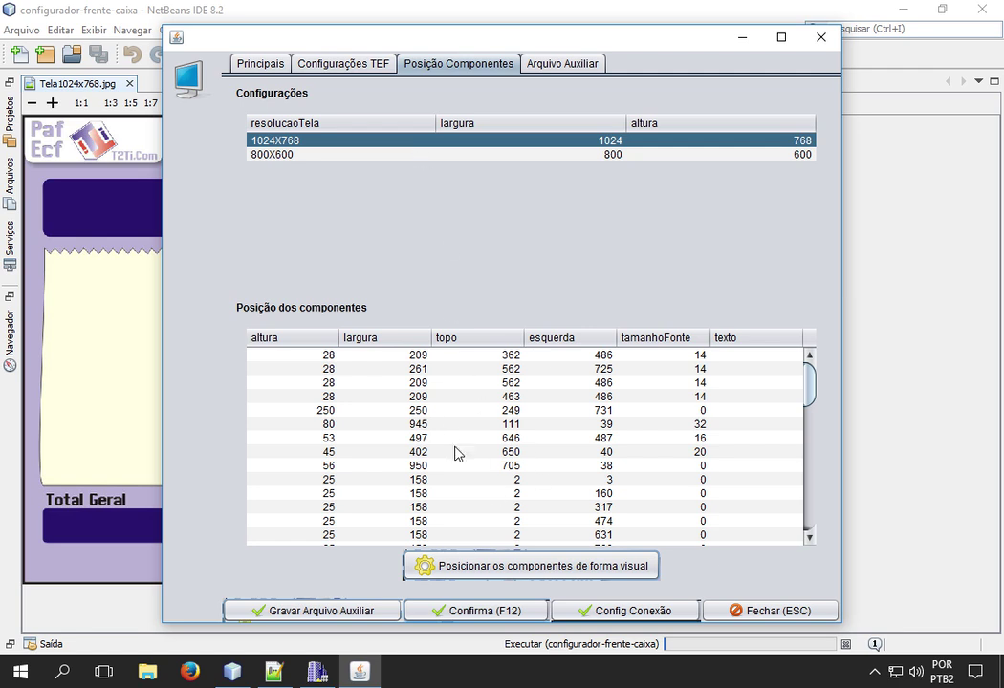
{"action": "left_click_drag", "start_coordinate": [811, 385], "coordinate": [803, 350]}
Load the ECF data for the auxiliary file with the Sweda simulator running, and save the auxiliary file
{"action": "left_click", "coordinate": [576, 69]}
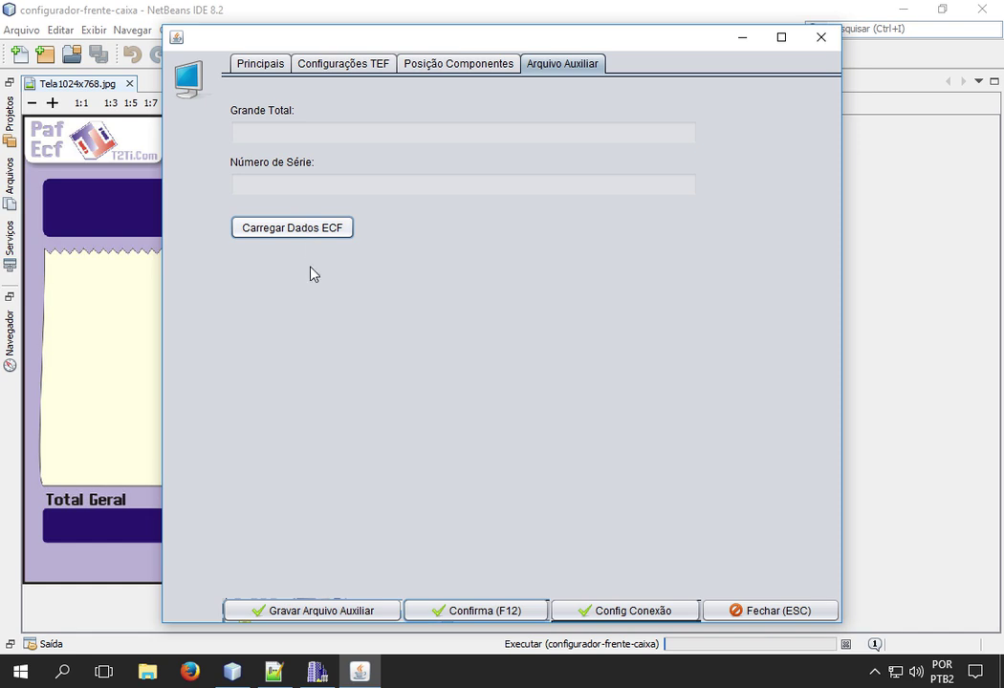
{"action": "left_click", "coordinate": [320, 672]}
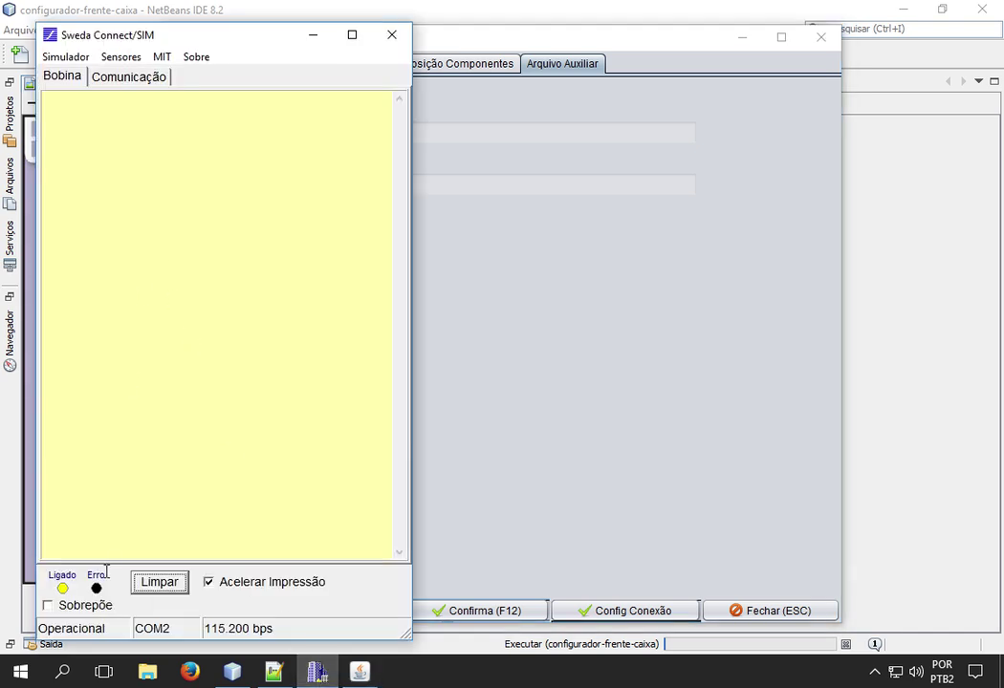
{"action": "left_click", "coordinate": [420, 281]}
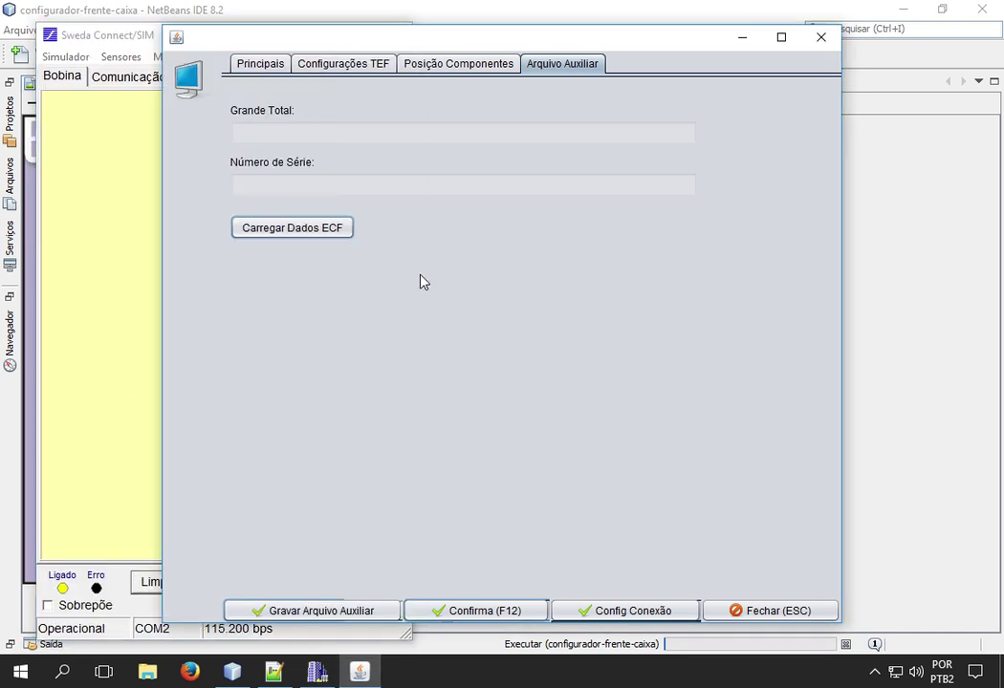
{"action": "left_click", "coordinate": [286, 231]}
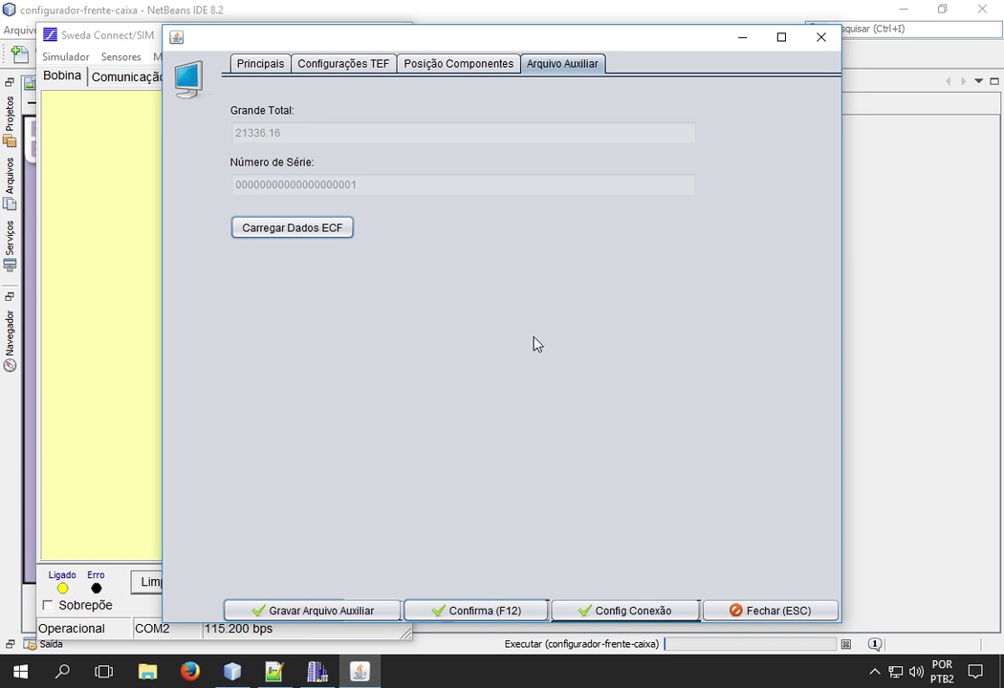
{"action": "left_click", "coordinate": [321, 612]}
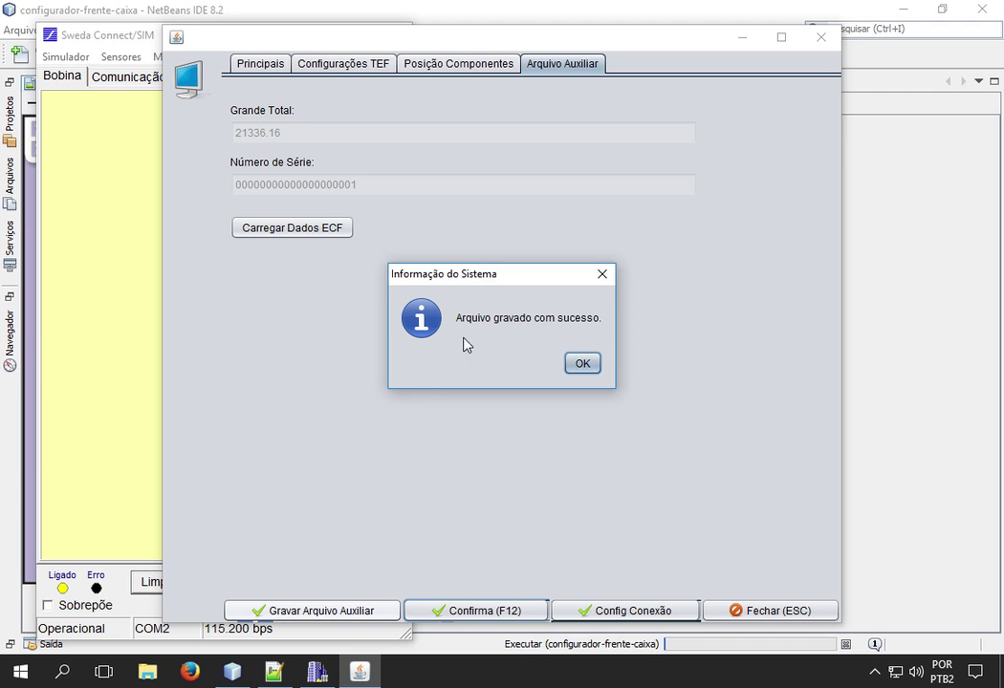
{"action": "left_click", "coordinate": [581, 365]}
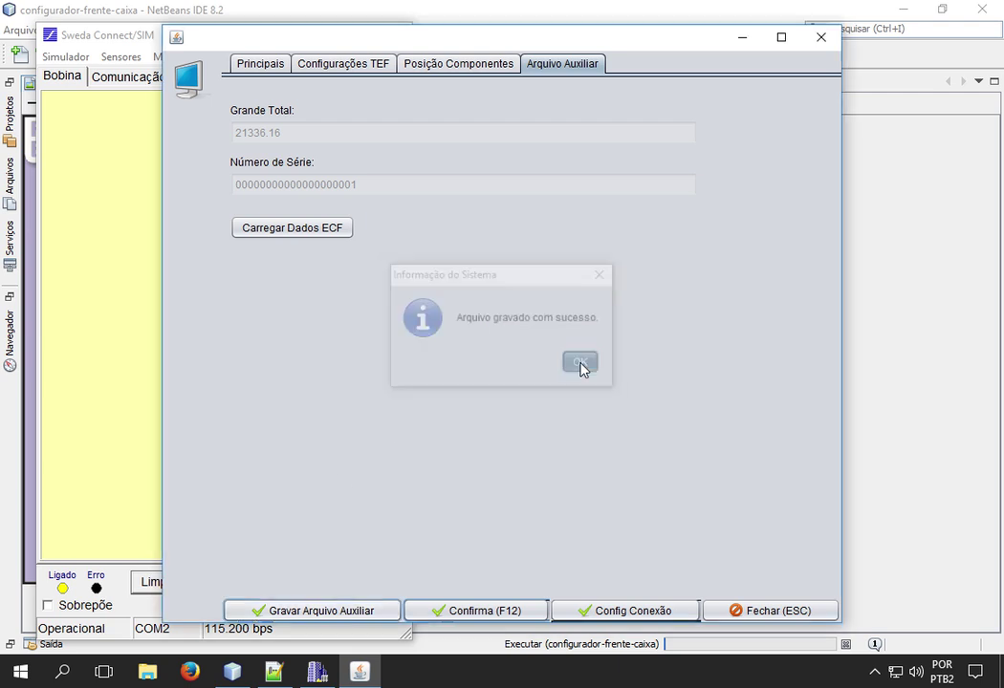
Switch to NetBeans and open arquivoauxiliar.properties to examine the saved ecf.serie and ecf.gt entries and their values
{"action": "left_click", "coordinate": [233, 673]}
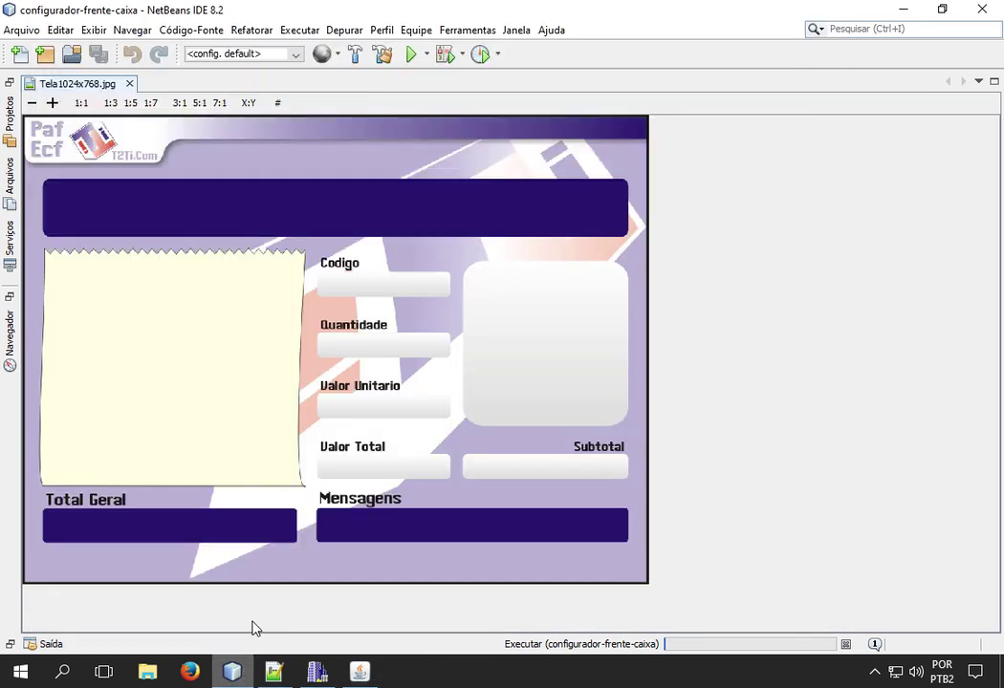
{"action": "left_click", "coordinate": [9, 187]}
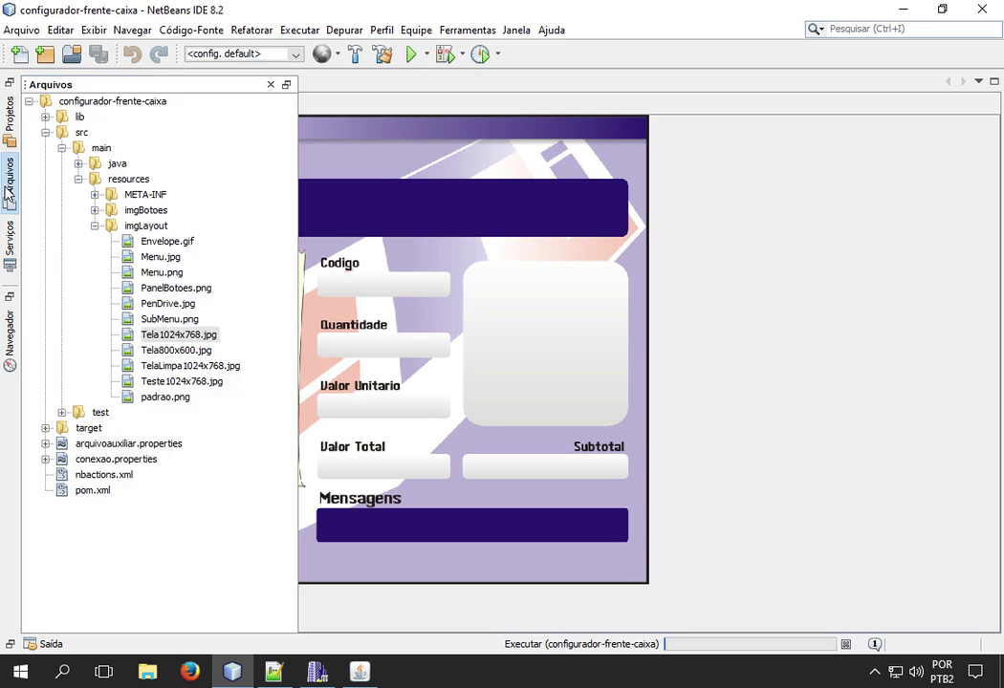
{"action": "double_click", "coordinate": [111, 443]}
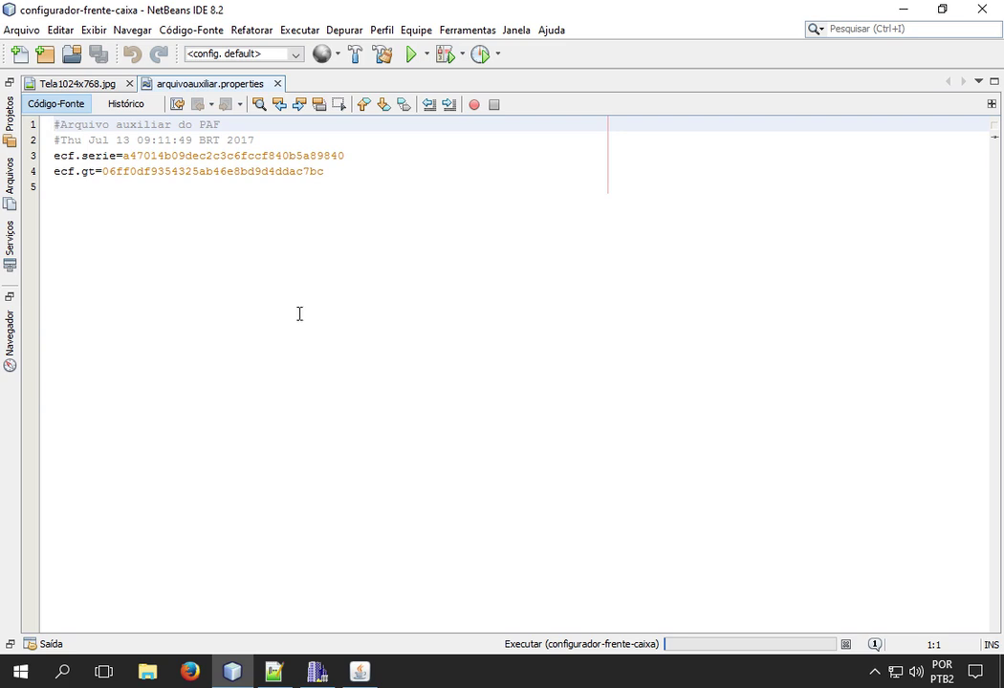
{"action": "left_click", "coordinate": [89, 155]}
{"action": "double_click", "coordinate": [90, 155]}
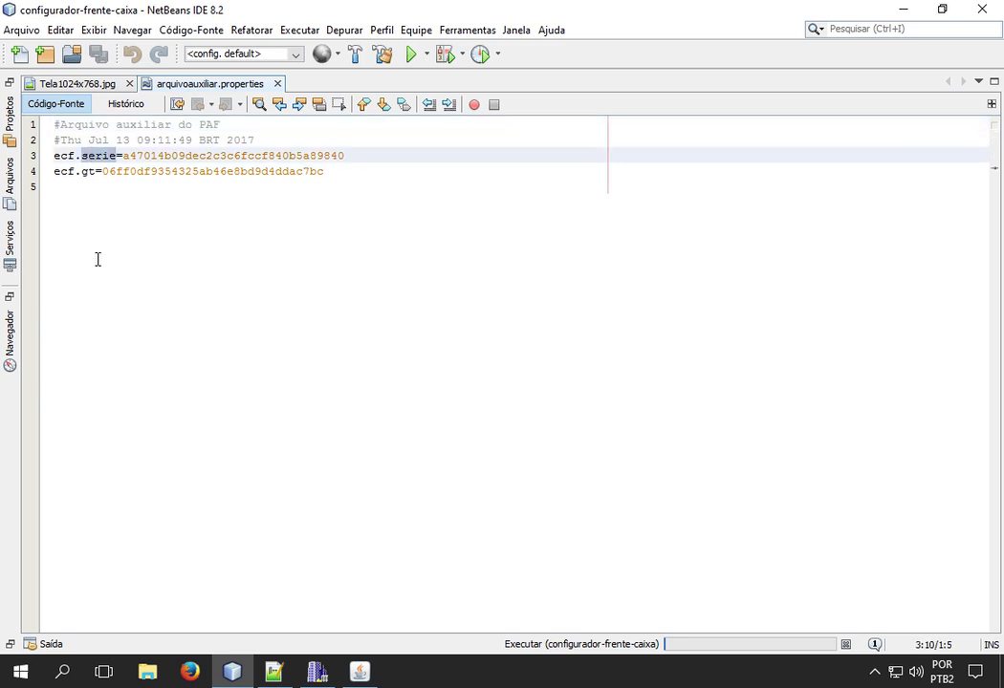
{"action": "left_click", "coordinate": [85, 183]}
{"action": "double_click", "coordinate": [86, 172]}
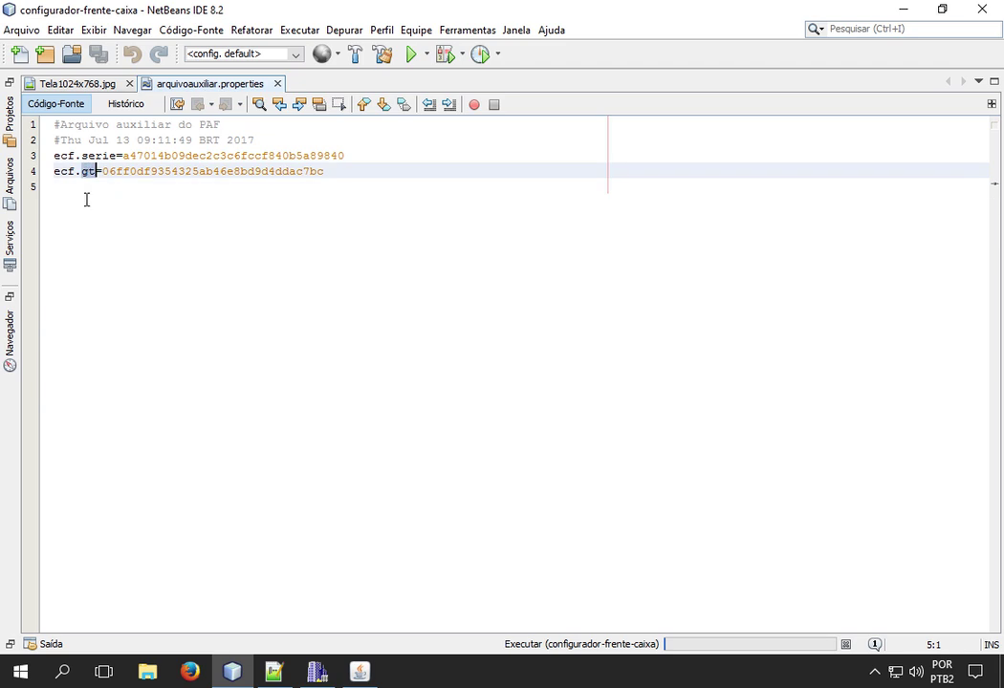
{"action": "double_click", "coordinate": [137, 172]}
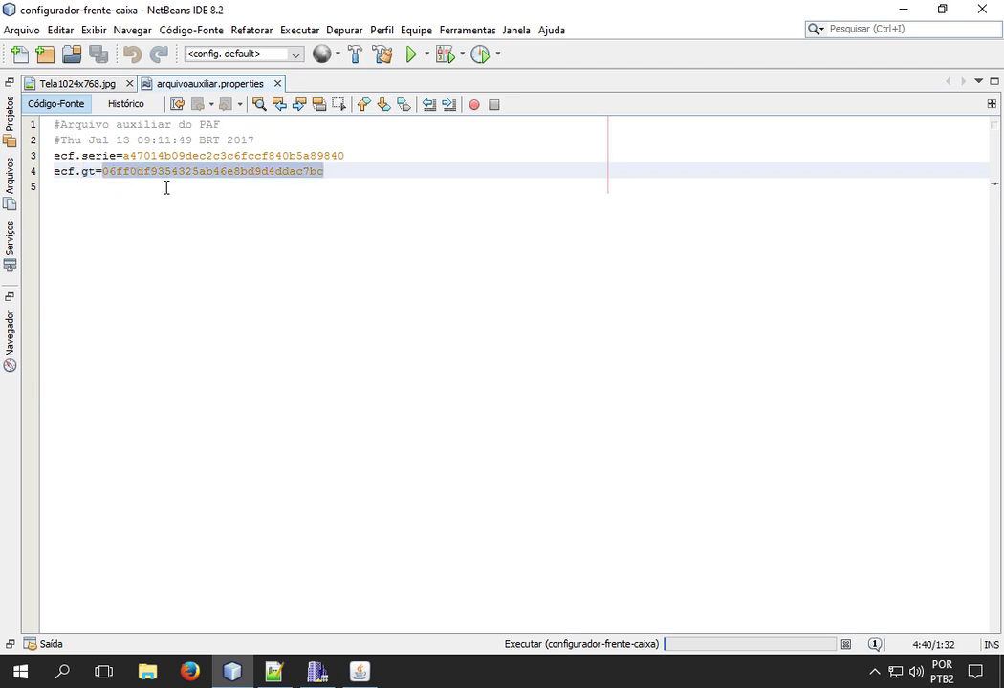
{"action": "double_click", "coordinate": [229, 155]}
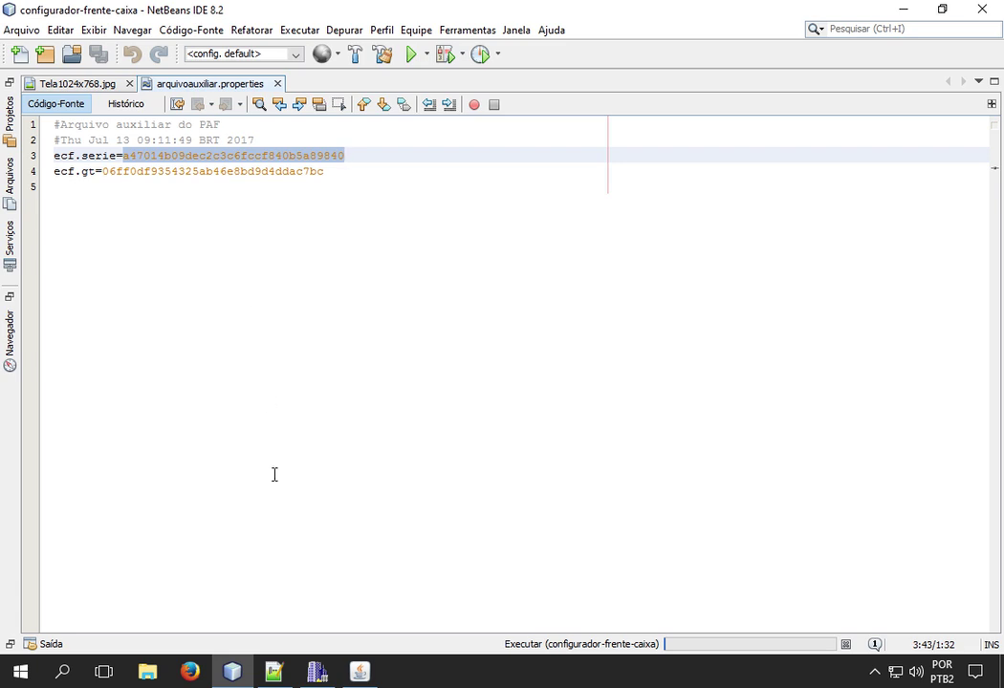
Switch back to the configurator and review the component positions, TEF settings and main settings
{"action": "left_click", "coordinate": [359, 672]}
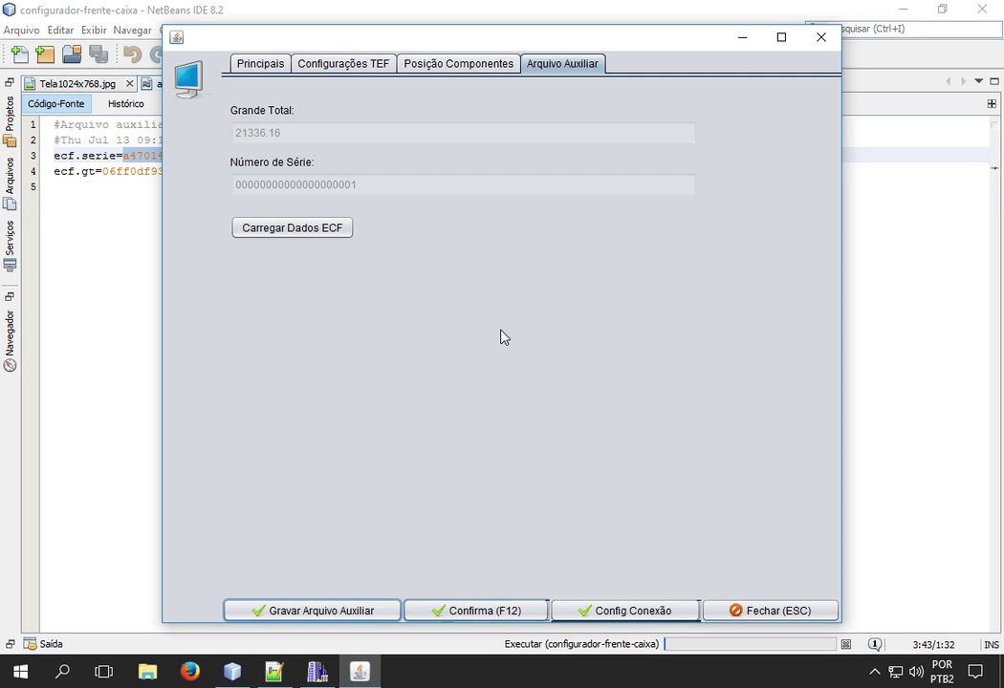
{"action": "left_click", "coordinate": [452, 66]}
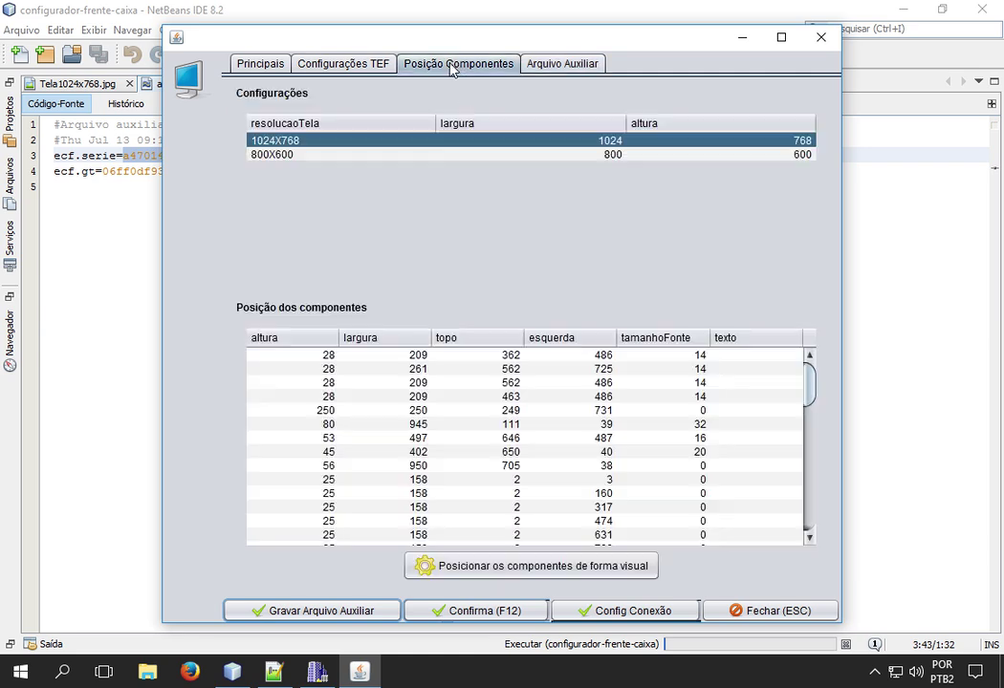
{"action": "left_click", "coordinate": [334, 69]}
{"action": "left_click", "coordinate": [248, 63]}
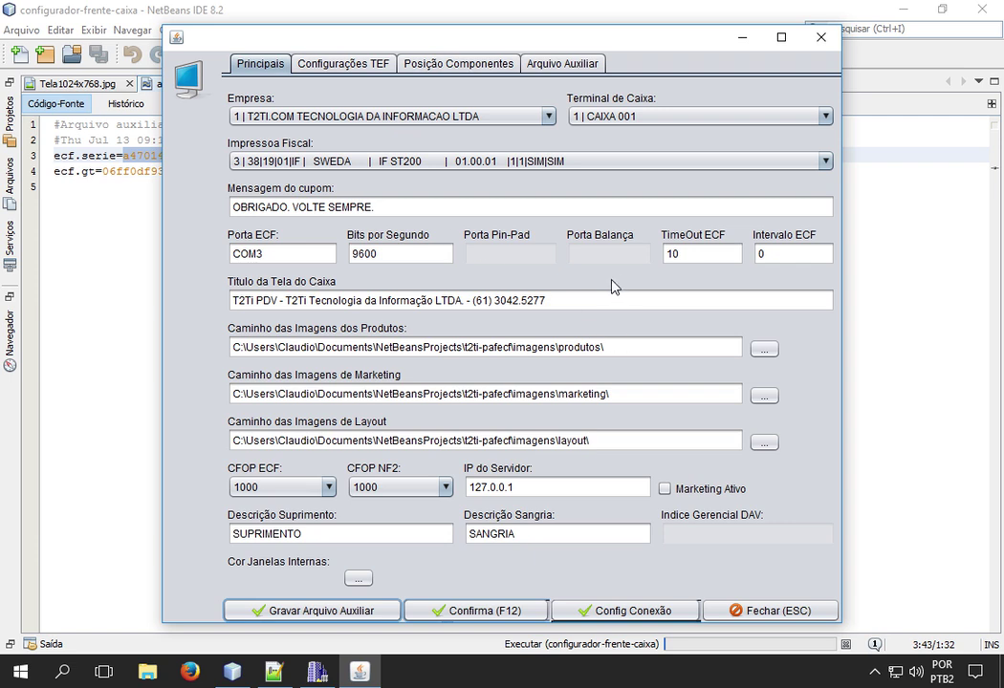
{"action": "left_click", "coordinate": [589, 429]}
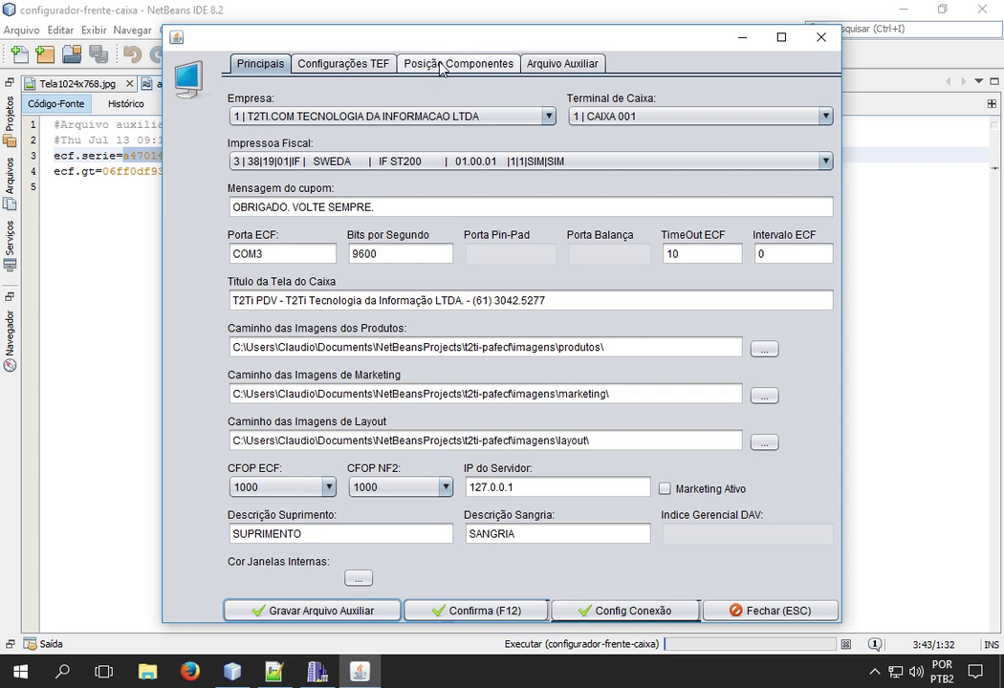
Return to NetBeans and open conexao.properties from the configurador-frente-caixa project files
{"action": "key", "text": "Escape"}
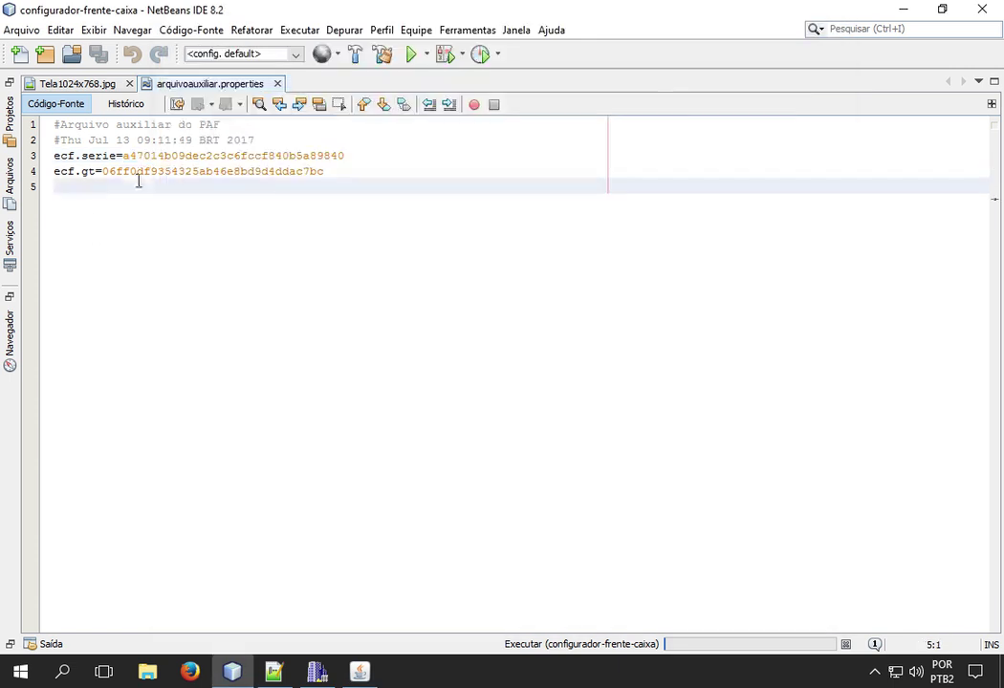
{"action": "left_click", "coordinate": [10, 115]}
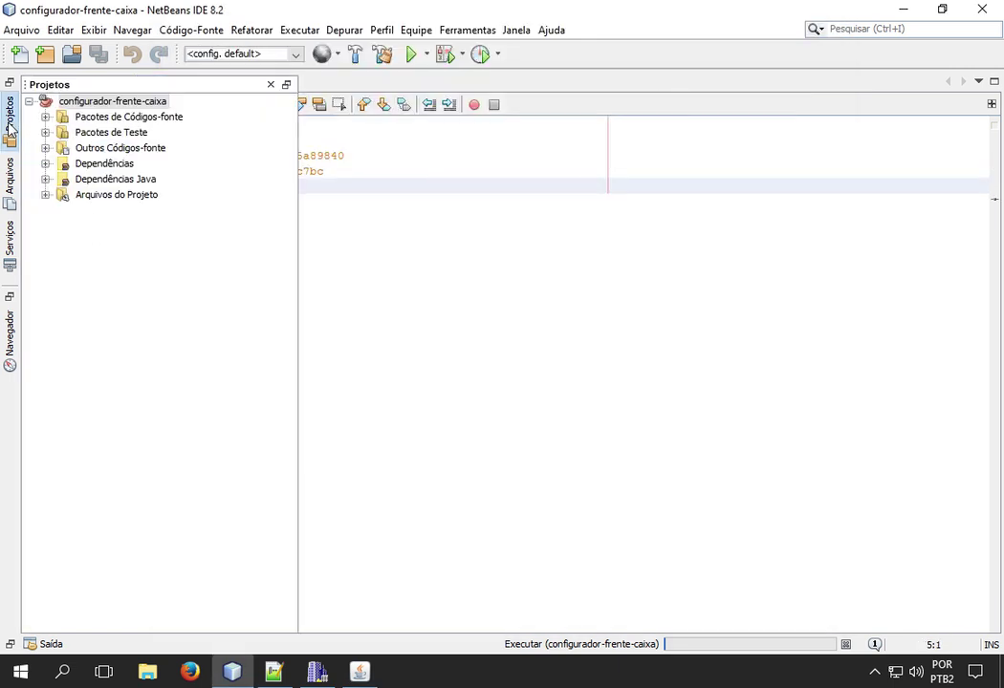
{"action": "left_click", "coordinate": [10, 177]}
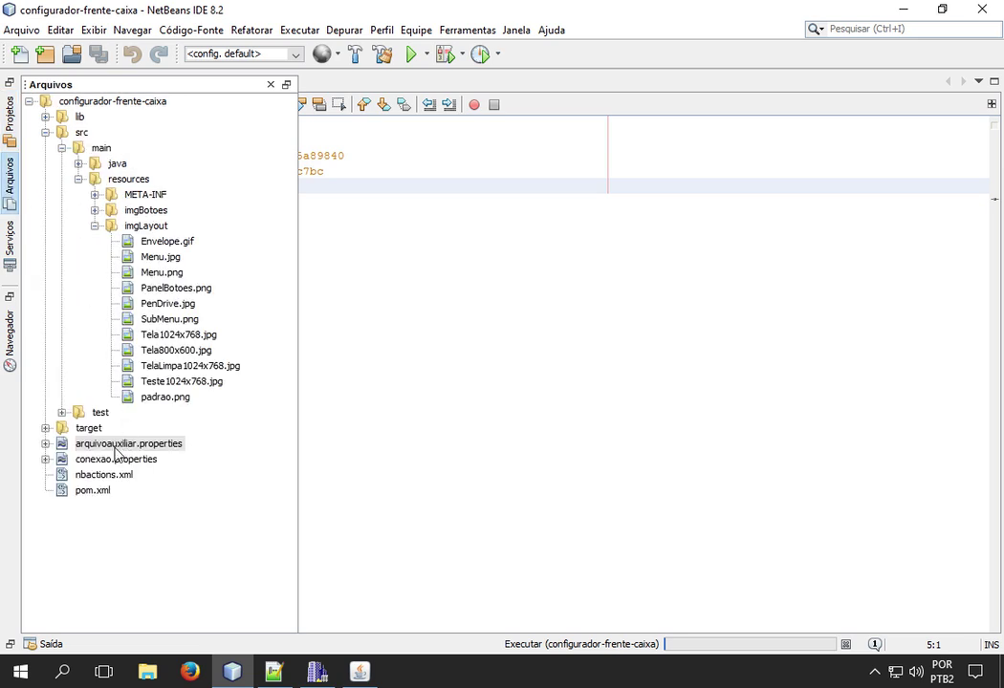
{"action": "left_click", "coordinate": [110, 461]}
{"action": "double_click", "coordinate": [110, 461]}
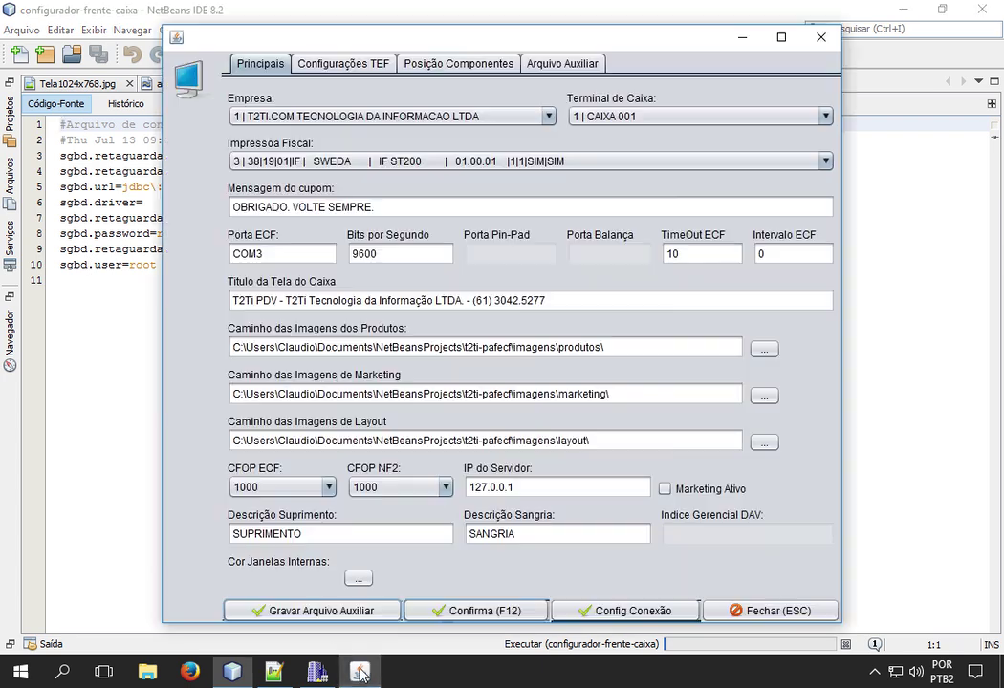
Open the configurator's connection settings, compare the local connection with conexao.properties in NetBeans, and close the connection dialog
{"action": "left_click", "coordinate": [604, 610]}
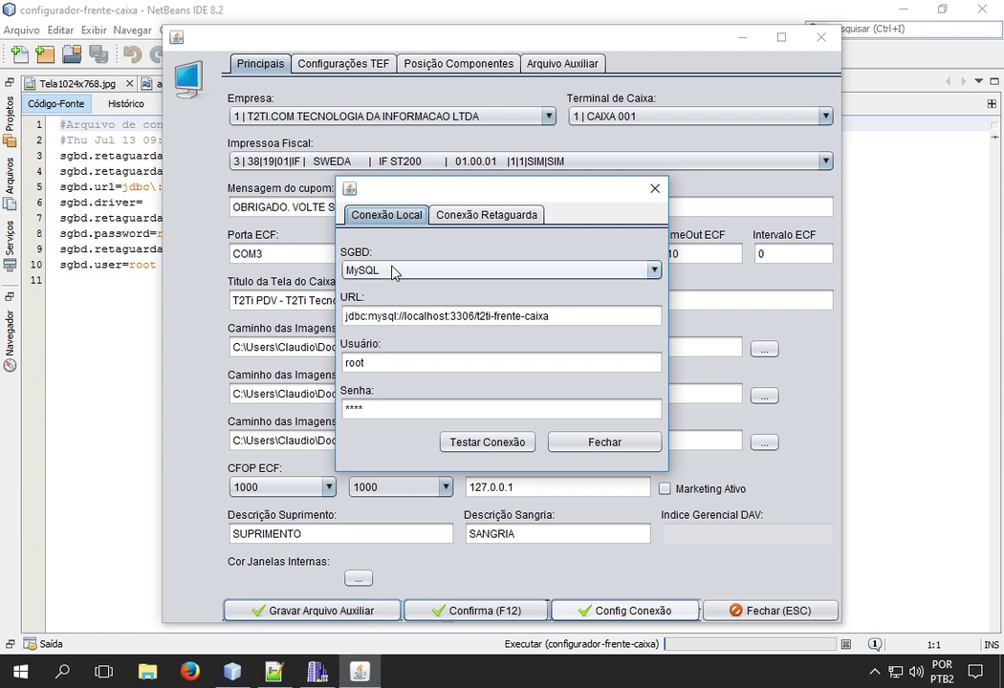
{"action": "left_click", "coordinate": [142, 378]}
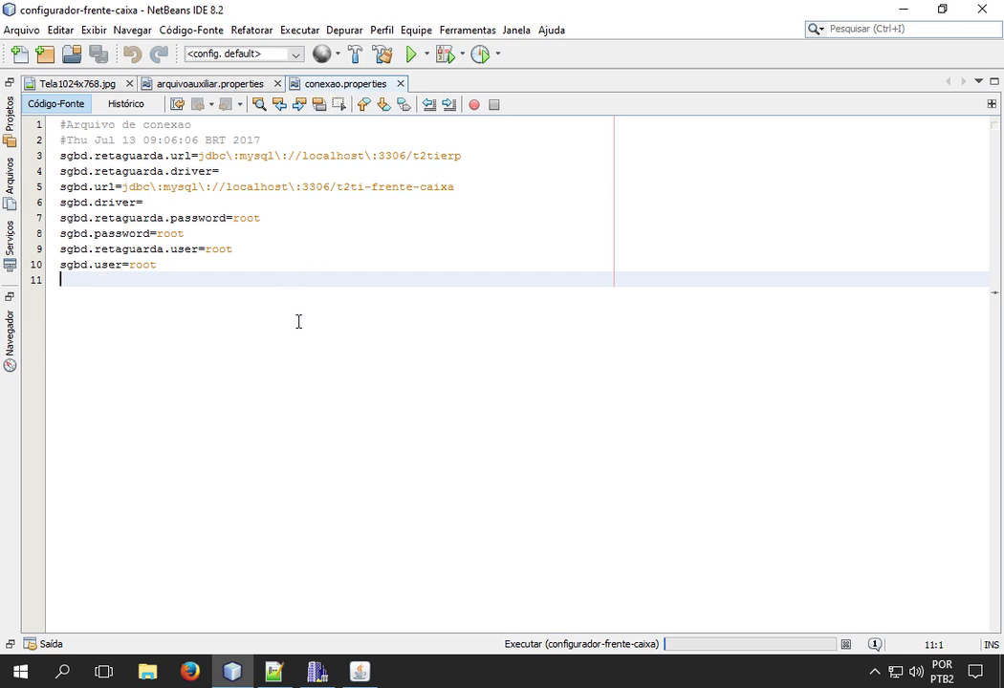
{"action": "left_click", "coordinate": [360, 673]}
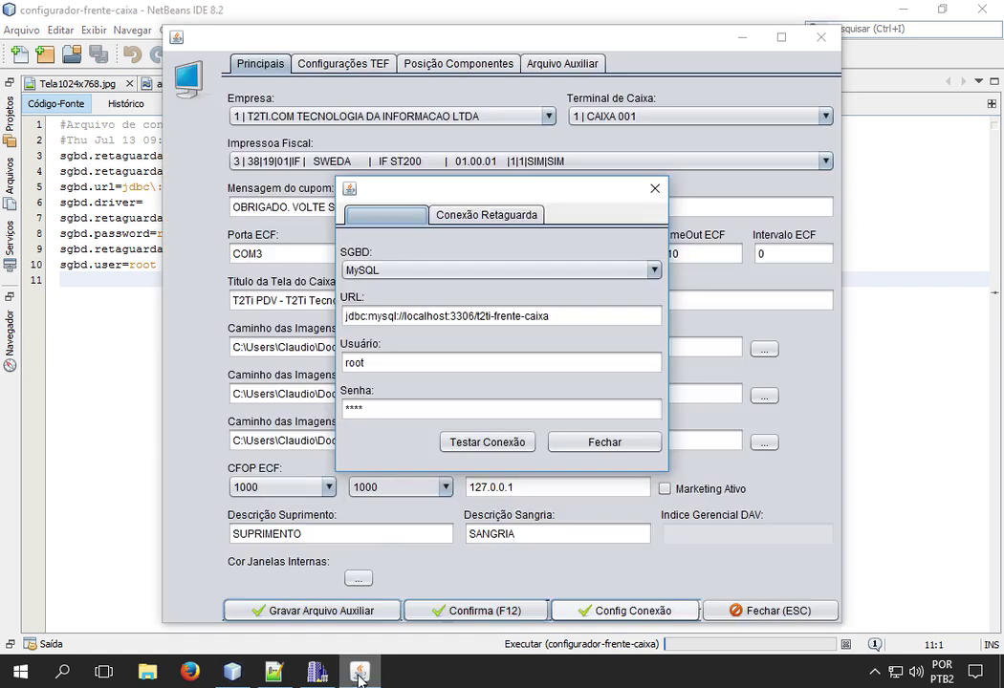
{"action": "left_click", "coordinate": [654, 190]}
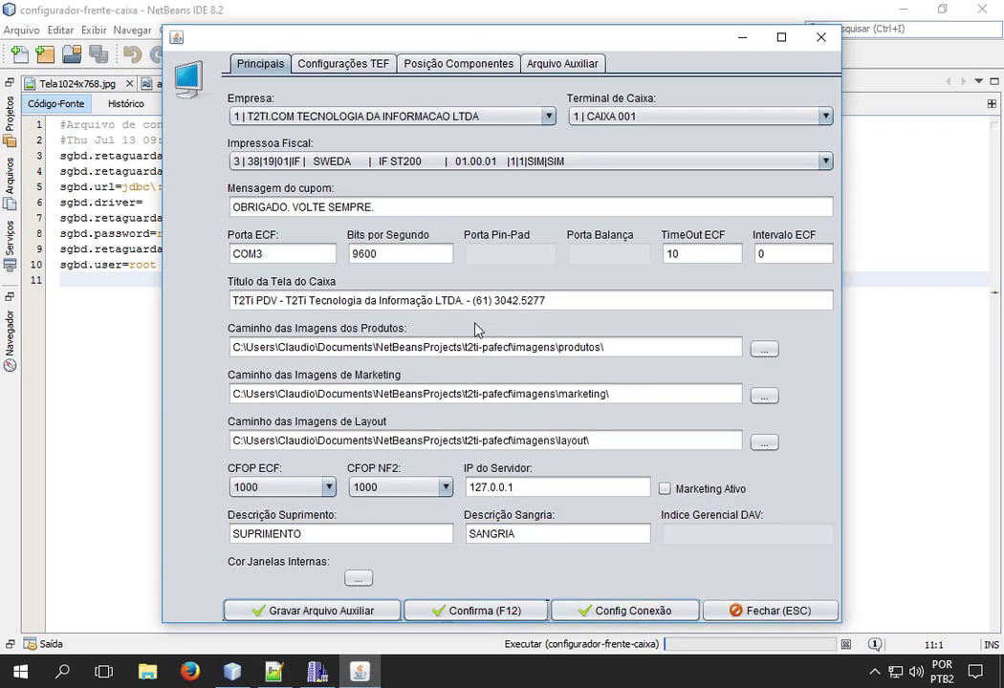